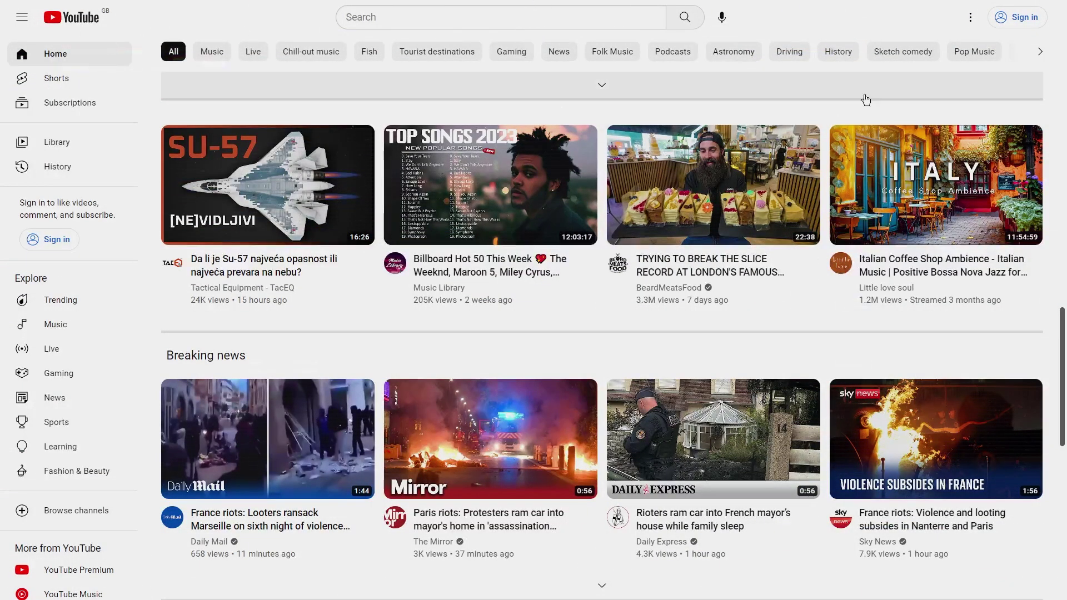
- Sign in to YouTube with a new personal Google account, entering the first name and existing email
left_click(1016, 17)
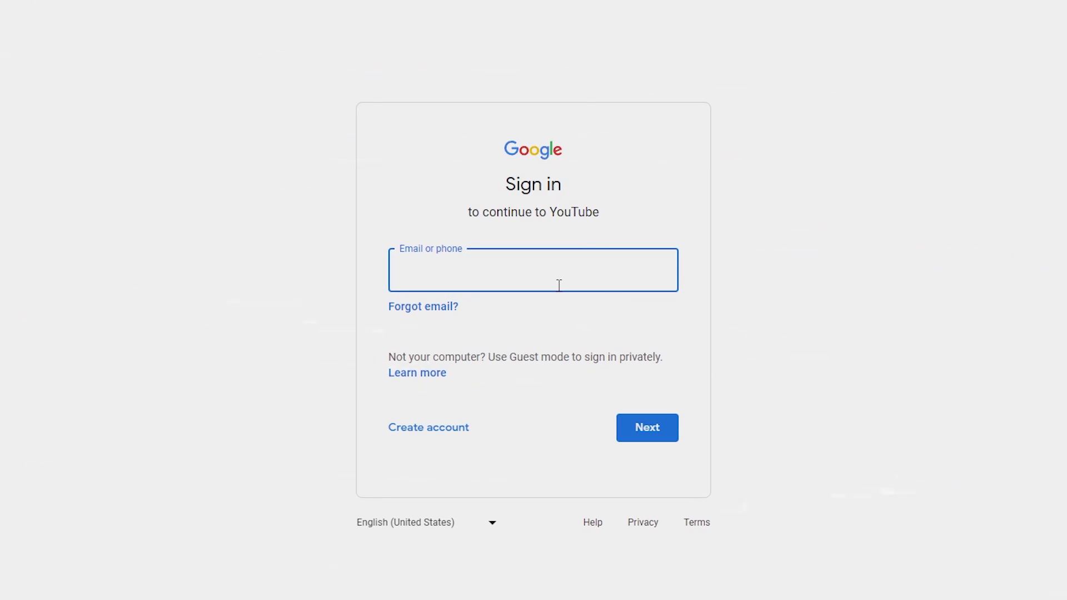
left_click(432, 421)
left_click(469, 455)
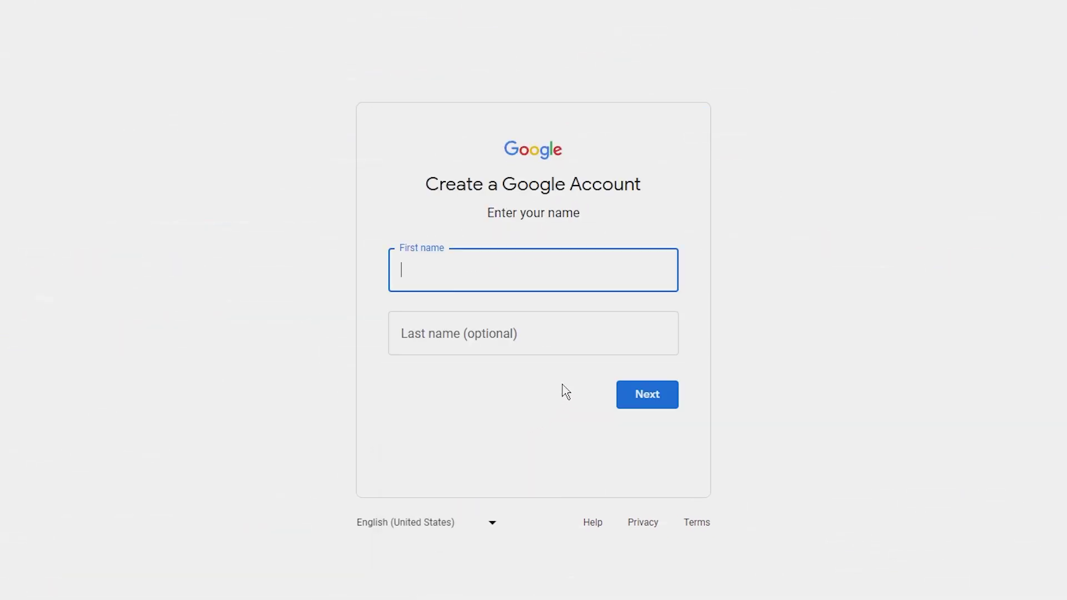
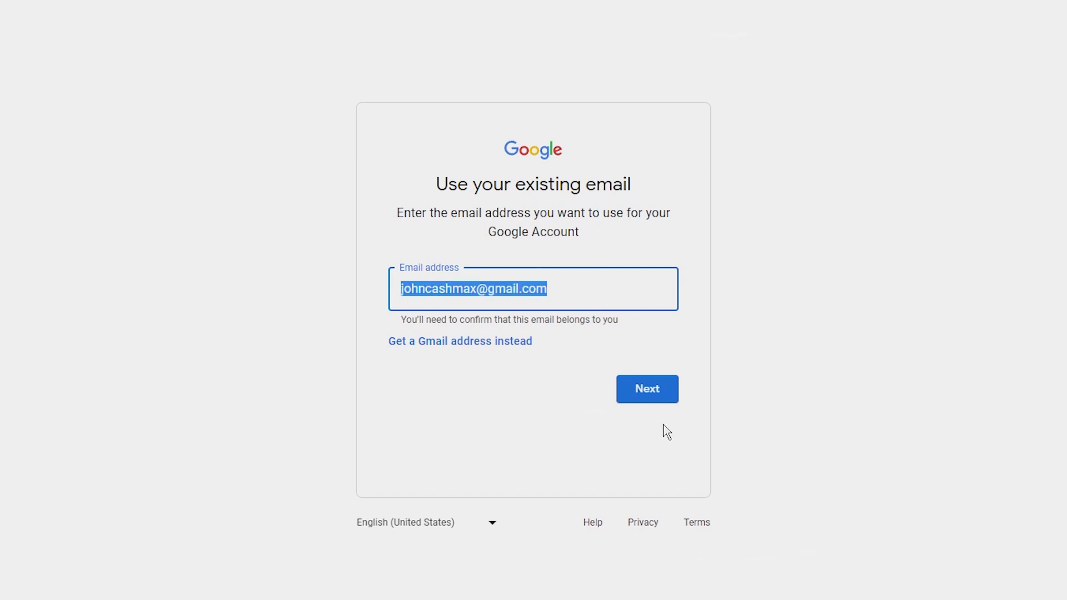
left_click(673, 398)
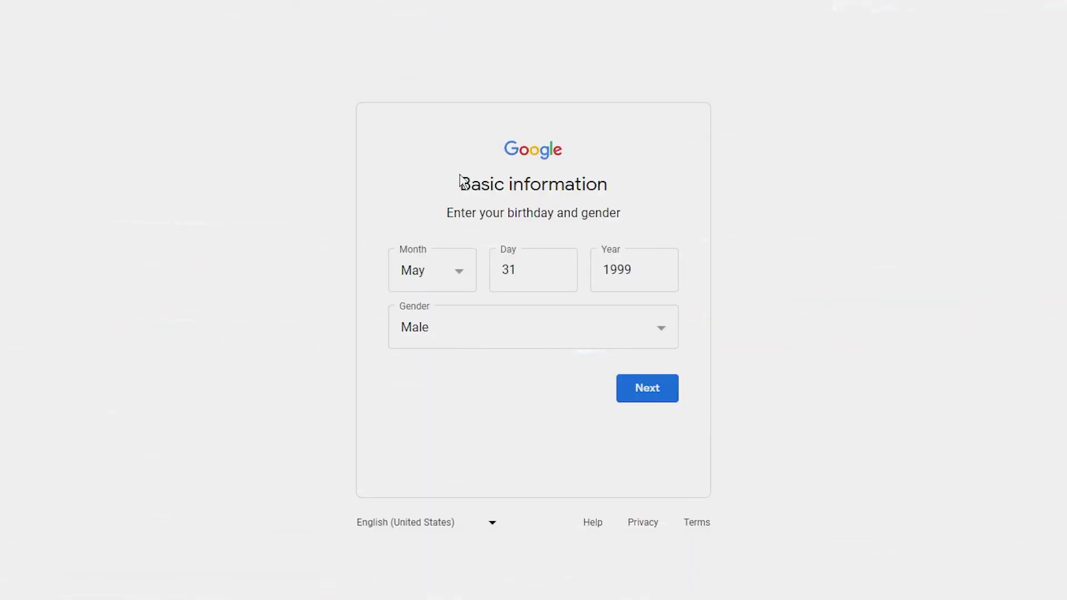
- Review the basic information form, then start creating a new channel from the account menu
left_click_drag(460, 181, 666, 210)
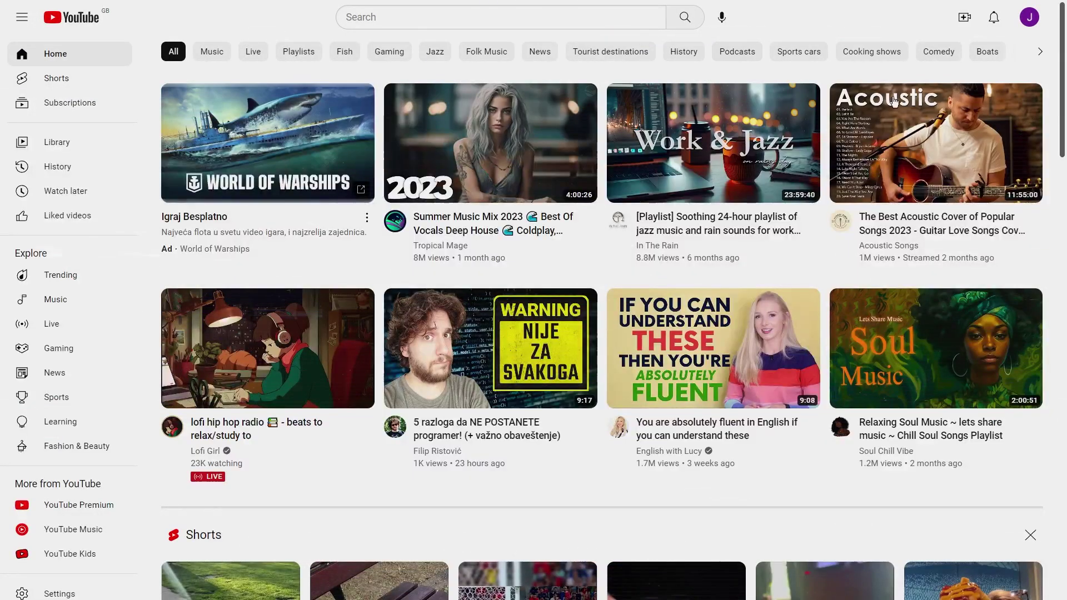
left_click(1029, 18)
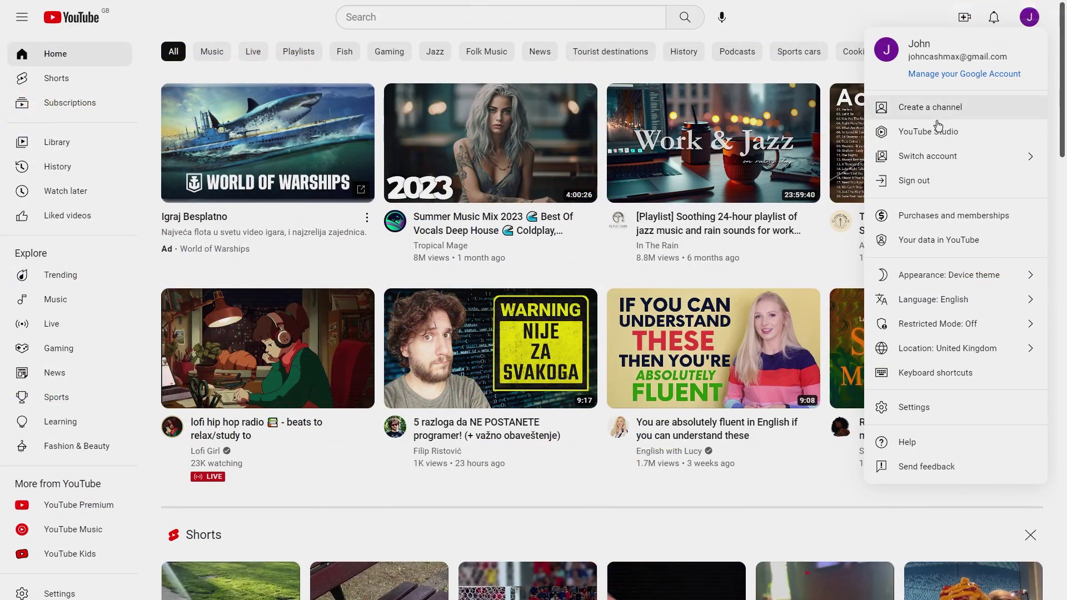
left_click(925, 108)
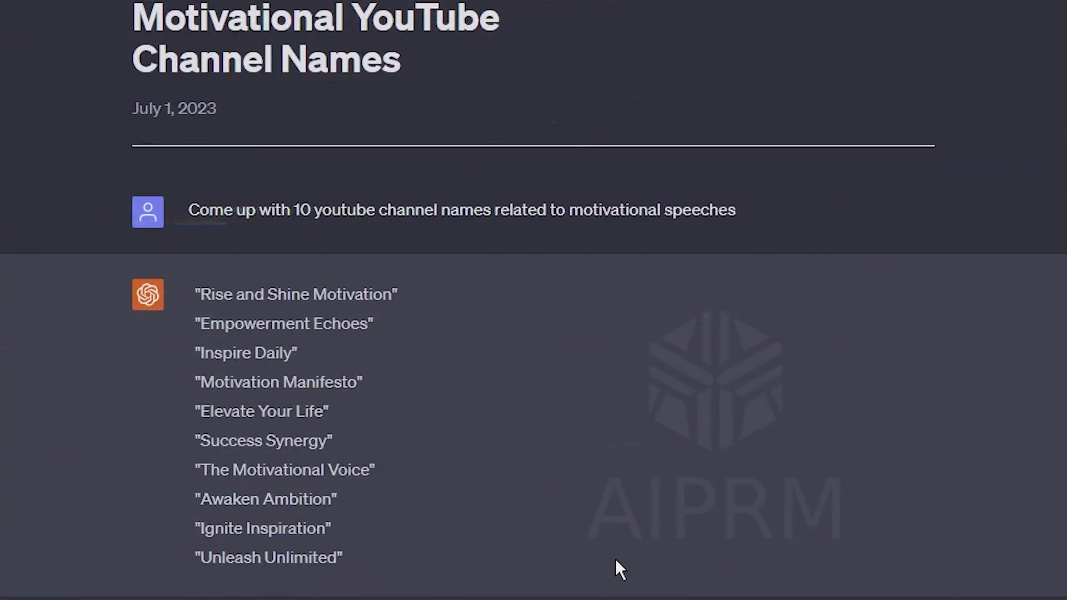
- Select the suggested name 'Awaken Ambition' in the ChatGPT list of channel names
left_click_drag(133, 17, 438, 61)
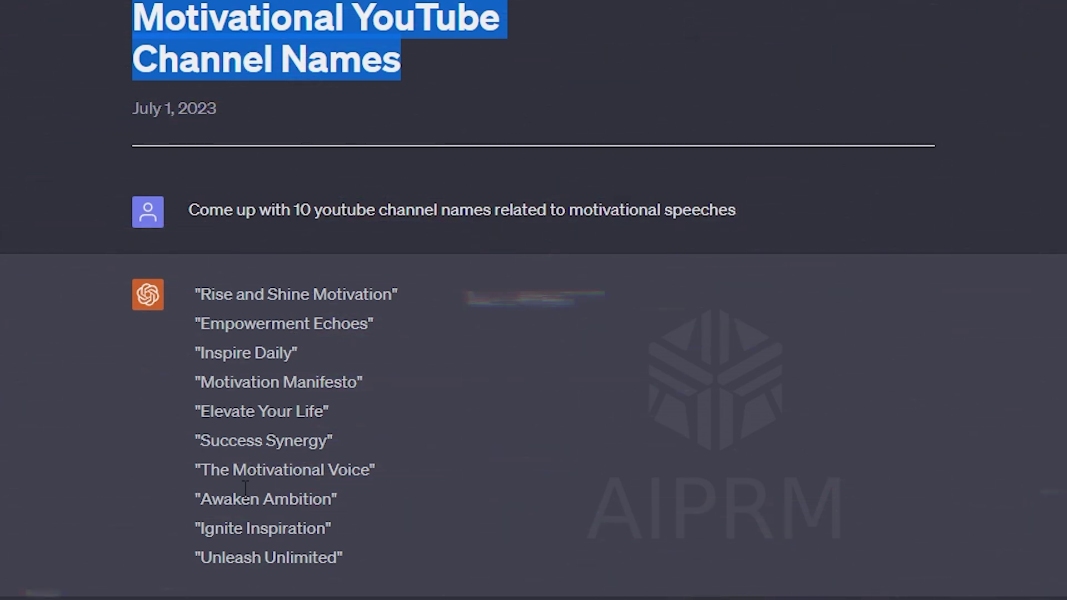
left_click_drag(339, 498, 196, 501)
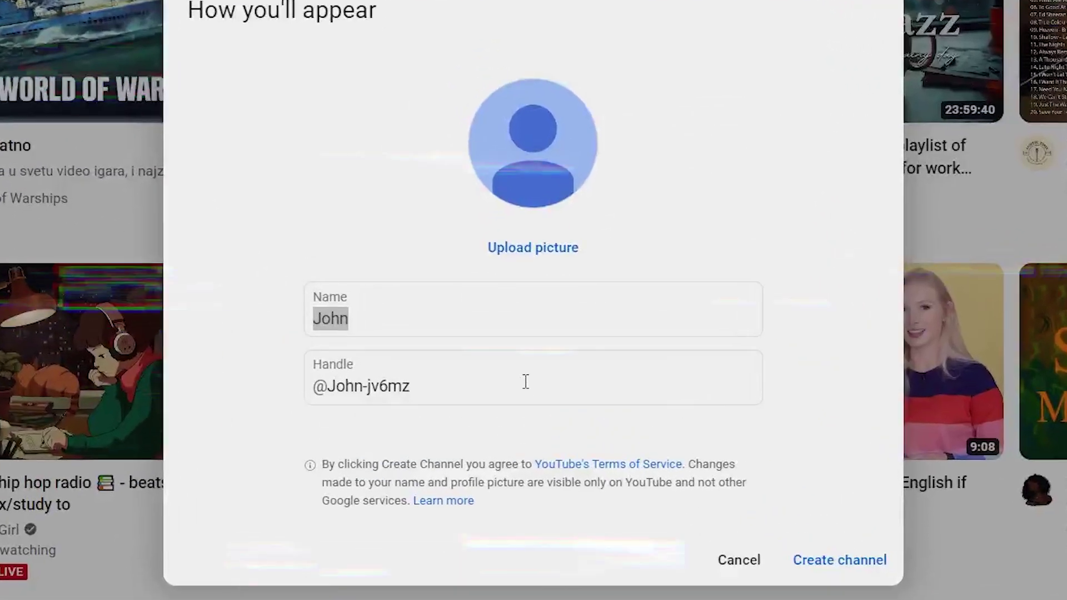
- Replace the channel name with 'Awaken Ambition' and create the channel
triple_click(485, 326)
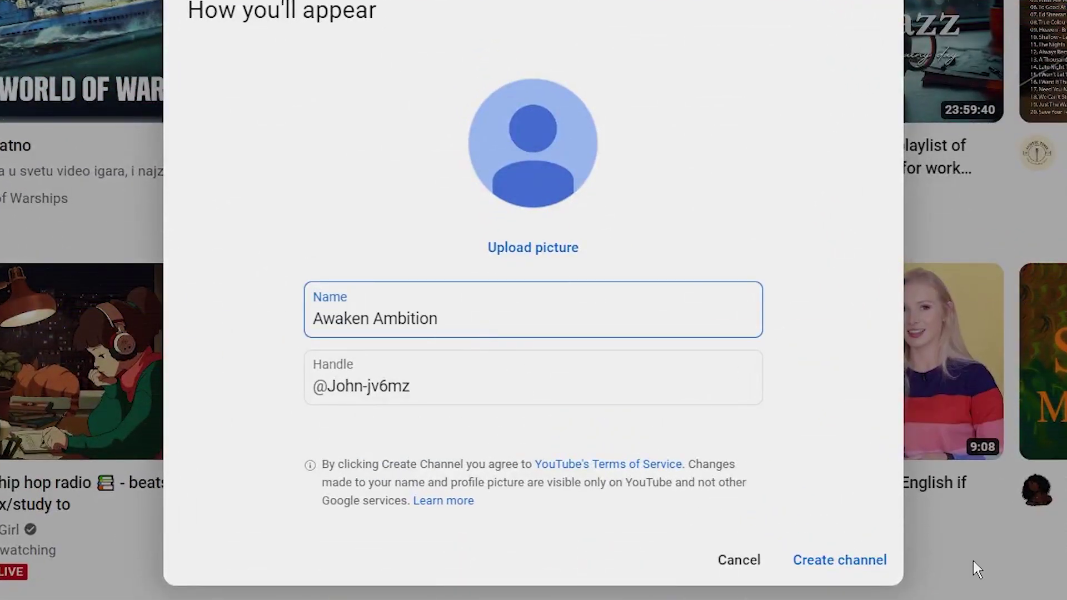
type("Awaken Ambition")
left_click(838, 562)
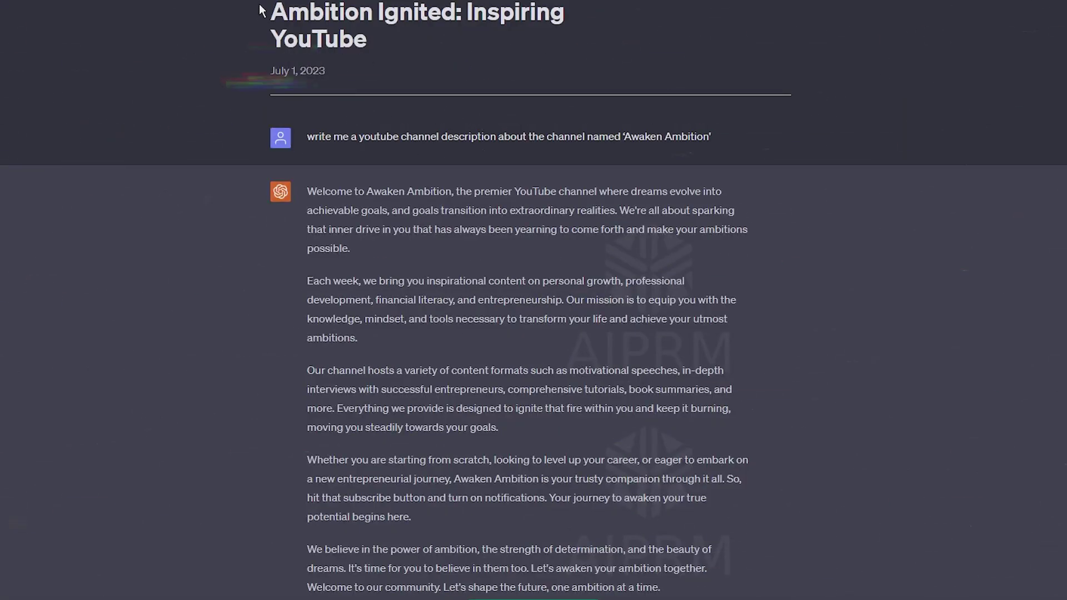
- Select the 'Ambition Ignited: Inspiring YouTube' heading and scroll through ChatGPT's channel description
left_click_drag(271, 12, 459, 49)
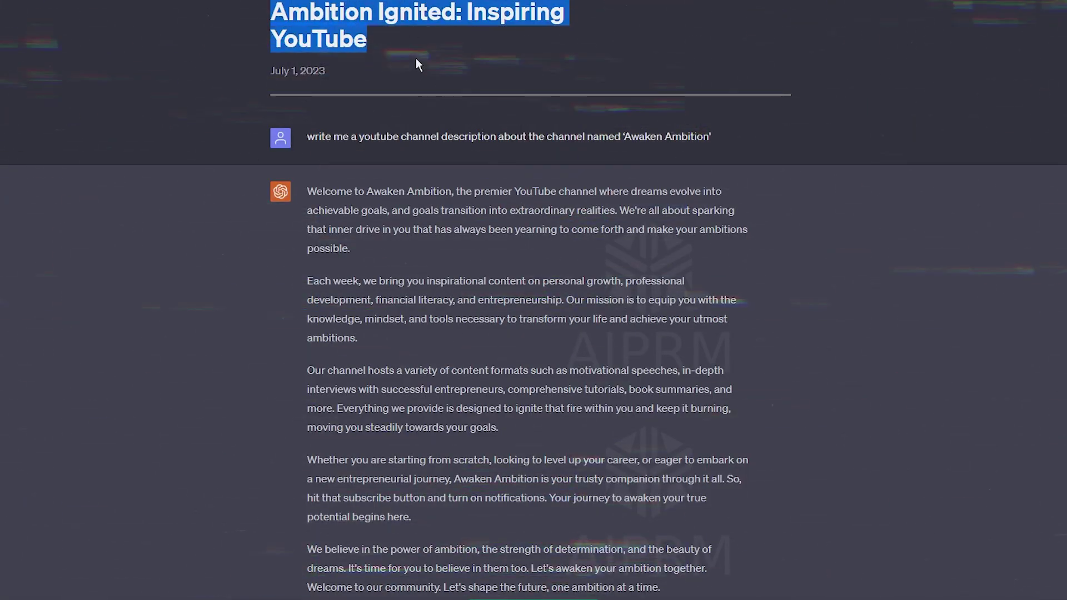
scroll(414, 83, "down", 1)
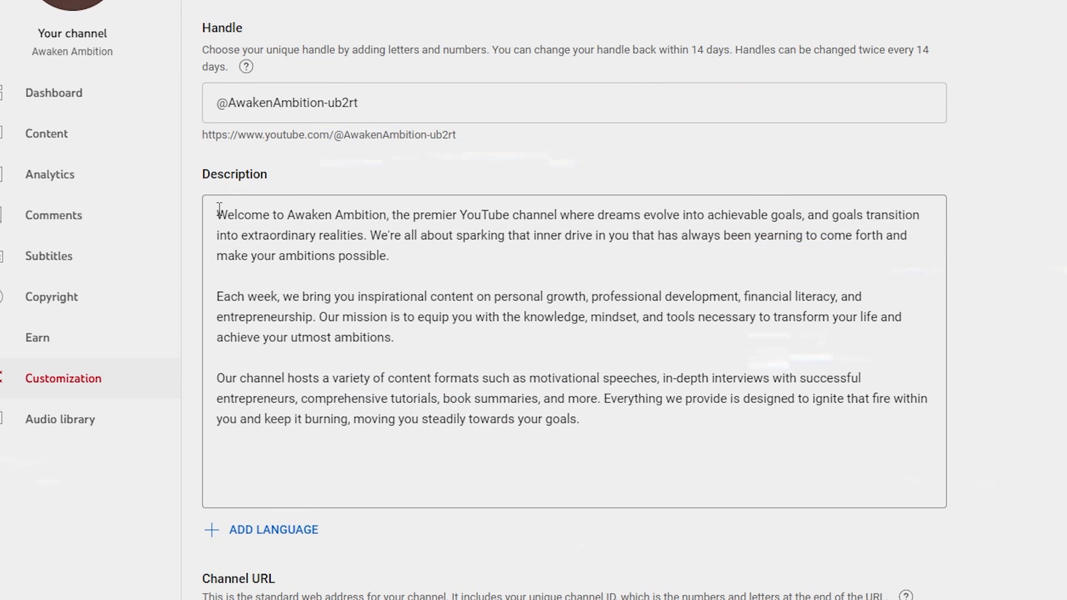
- Select the channel description, review the profile picture guidance, and select the name 'Awaken Ambition'
left_click_drag(219, 210, 574, 437)
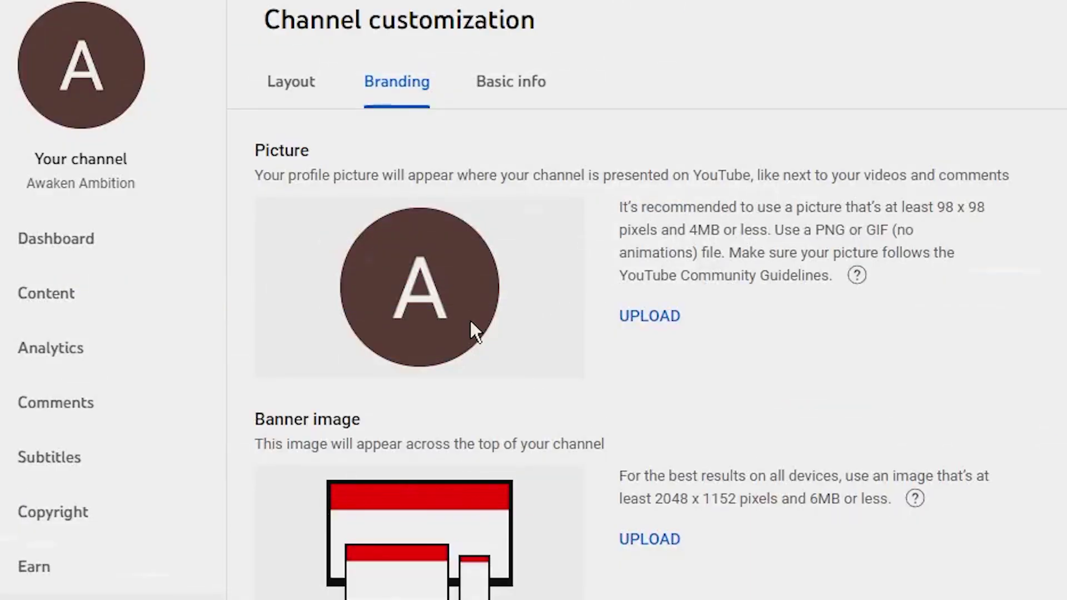
left_click_drag(503, 167, 928, 174)
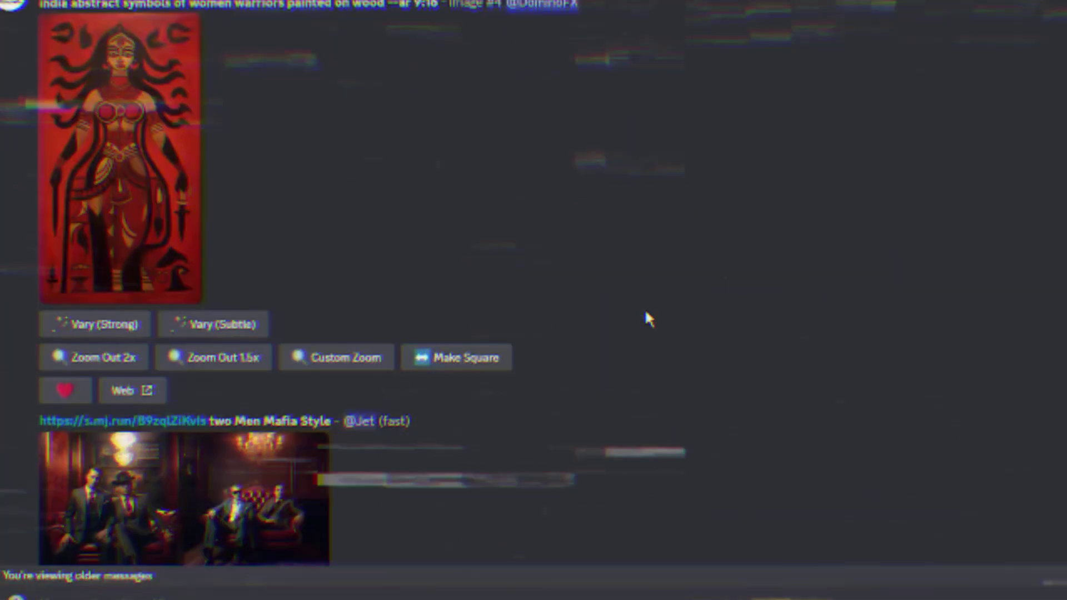
scroll(389, 100, "down", 15)
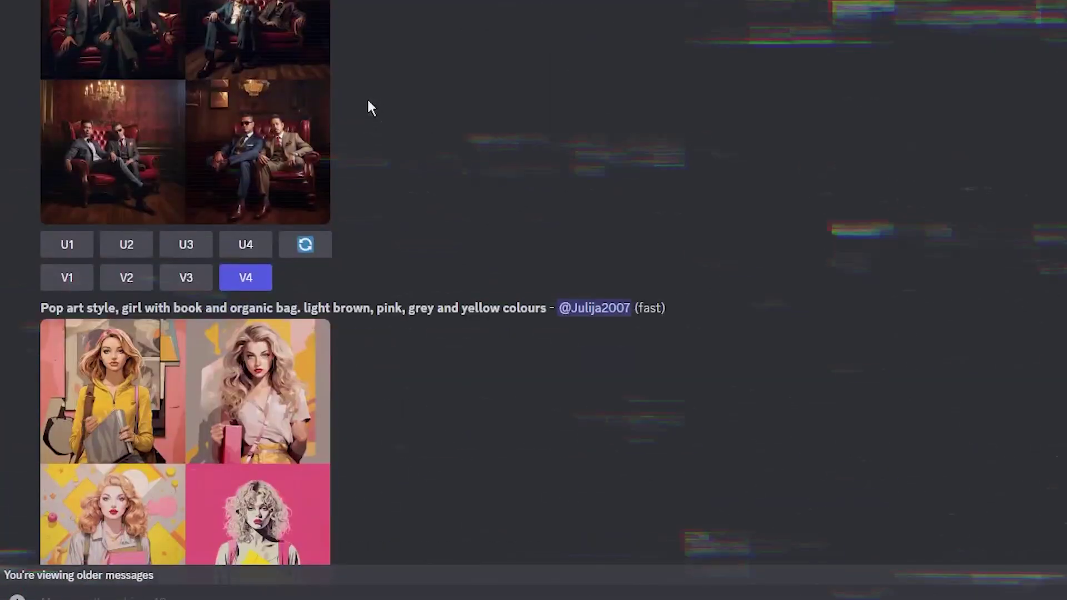
scroll(303, 174, "down", 20)
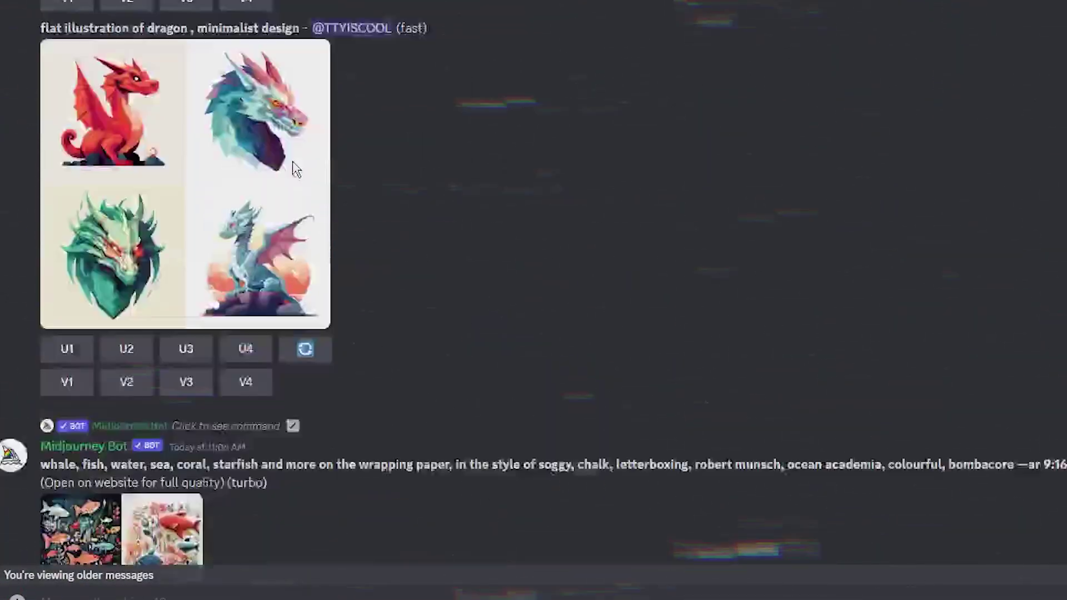
scroll(286, 188, "down", 20)
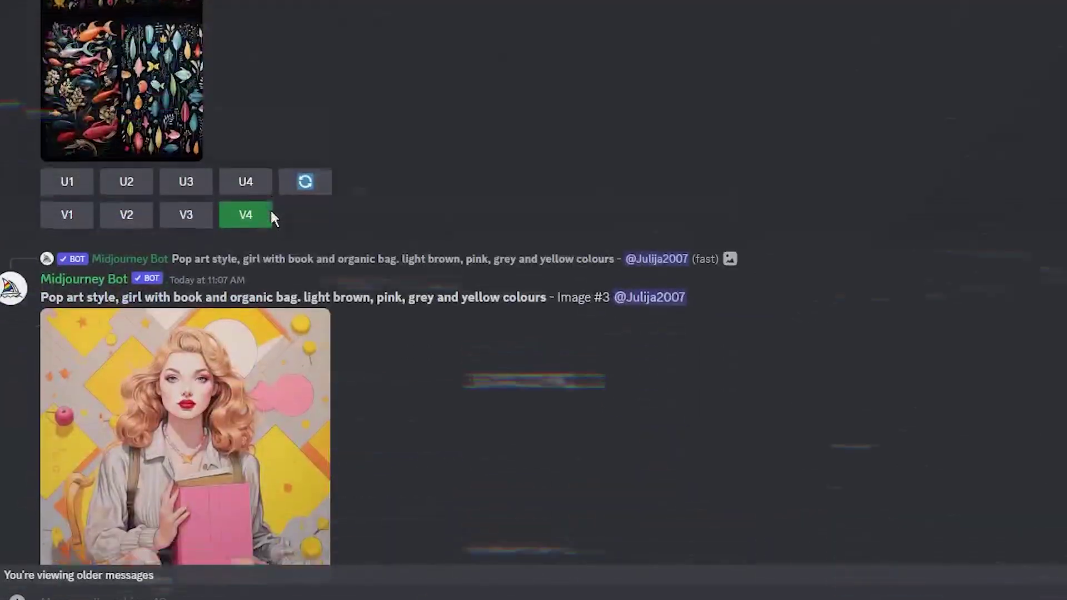
scroll(533, 300, "down", 5)
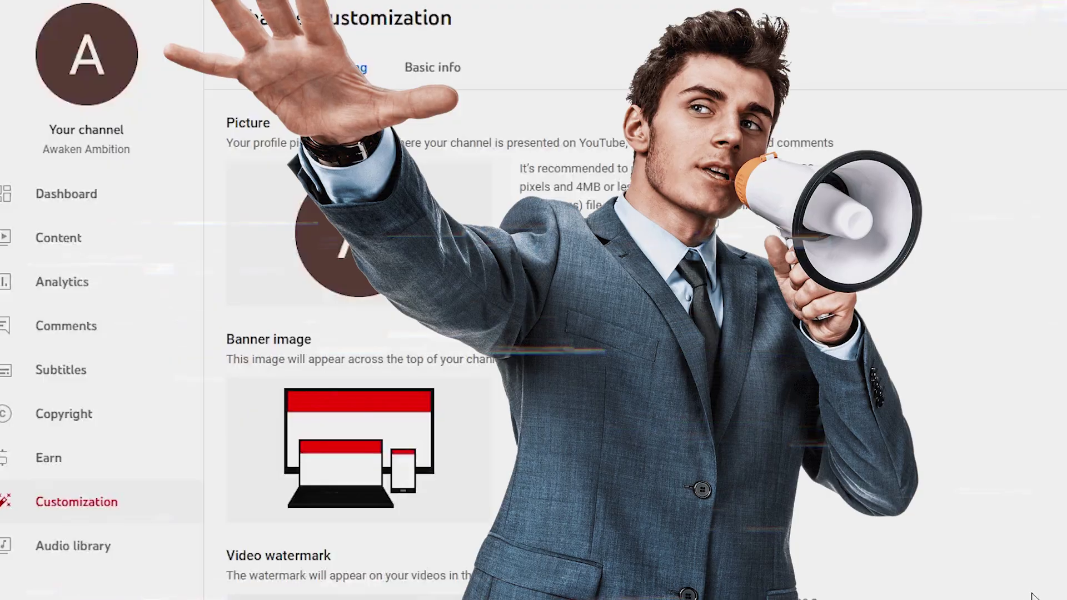
left_click_drag(130, 149, 43, 150)
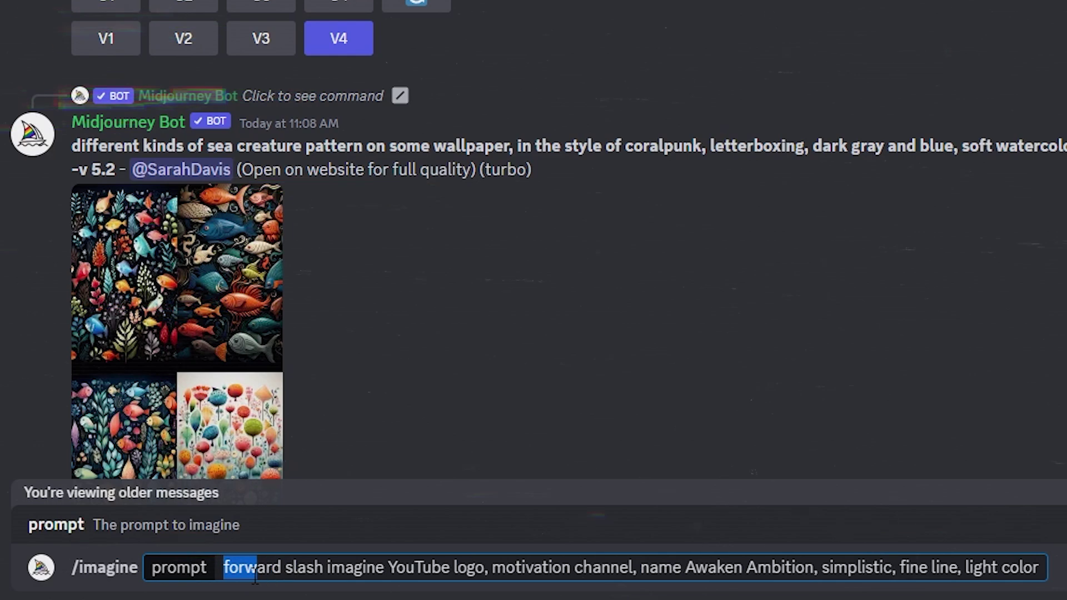
- Prepare the Midjourney logo prompt and save the generated glowing triangle logo image
key("ctrl+a")
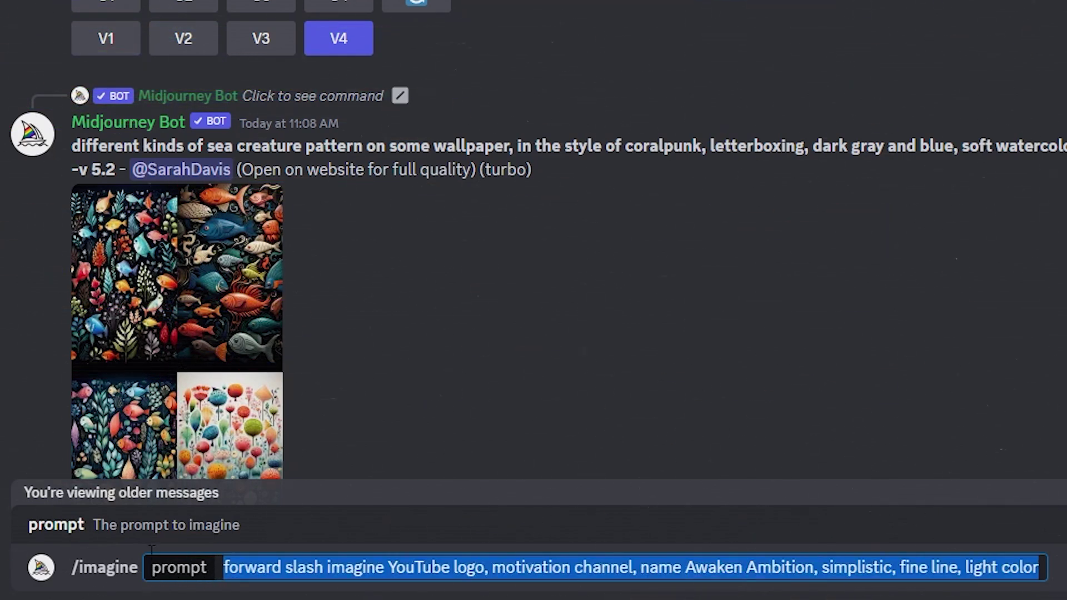
left_click(156, 566)
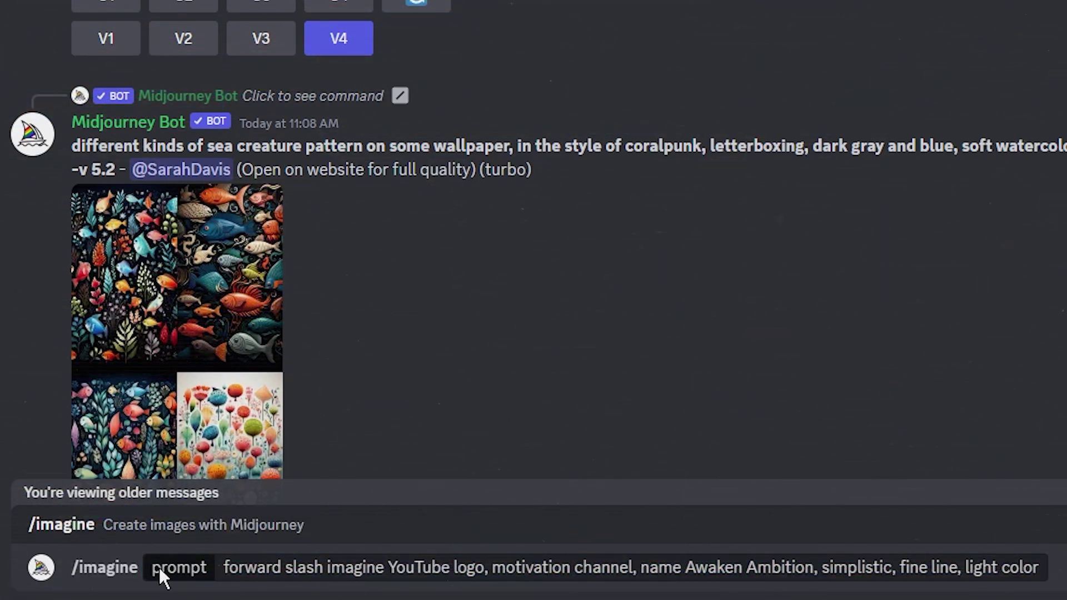
left_click_drag(224, 567, 1038, 583)
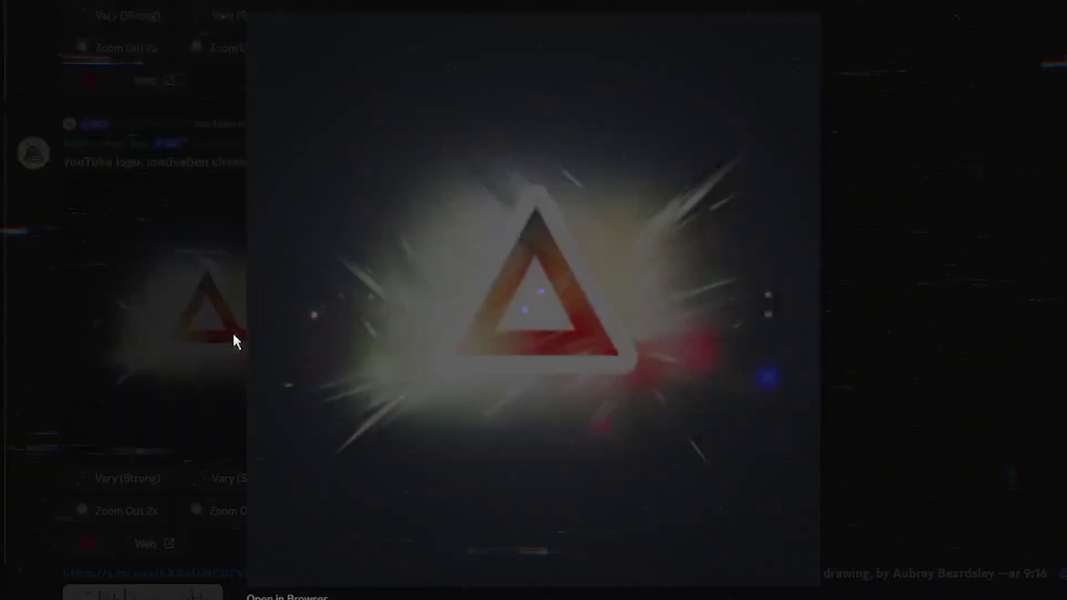
right_click(514, 292)
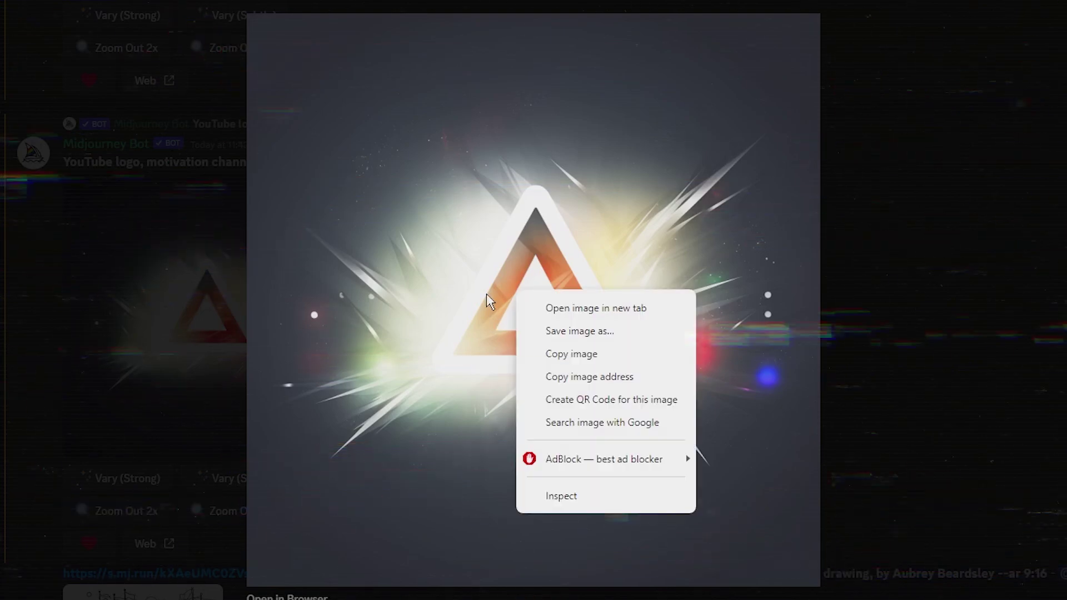
left_click(585, 333)
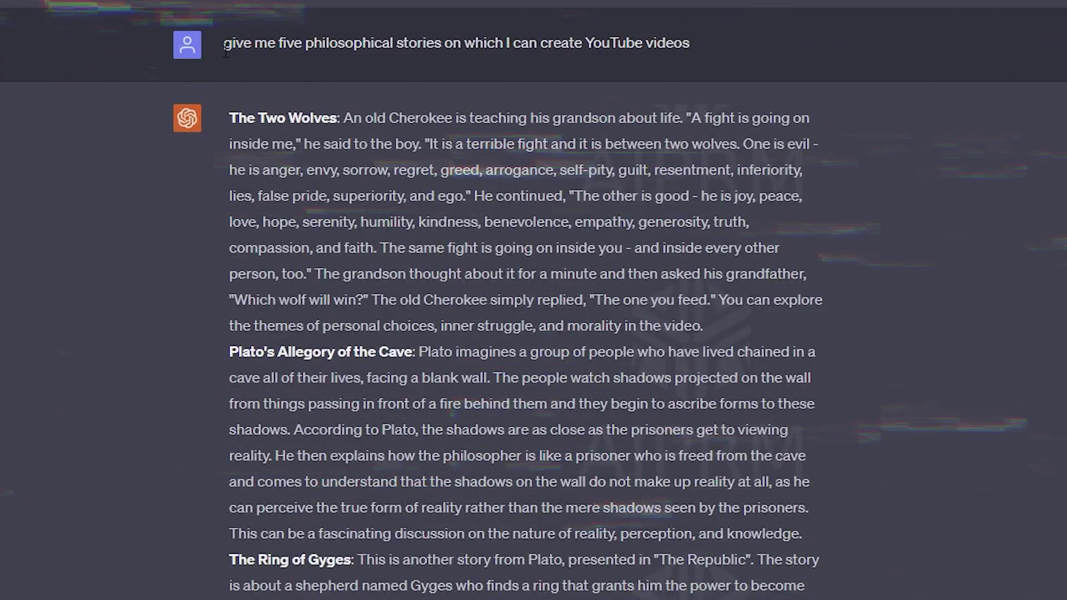
- Highlight the request for five philosophical video stories in the ChatGPT chat
scroll(56, 267, "down", 2)
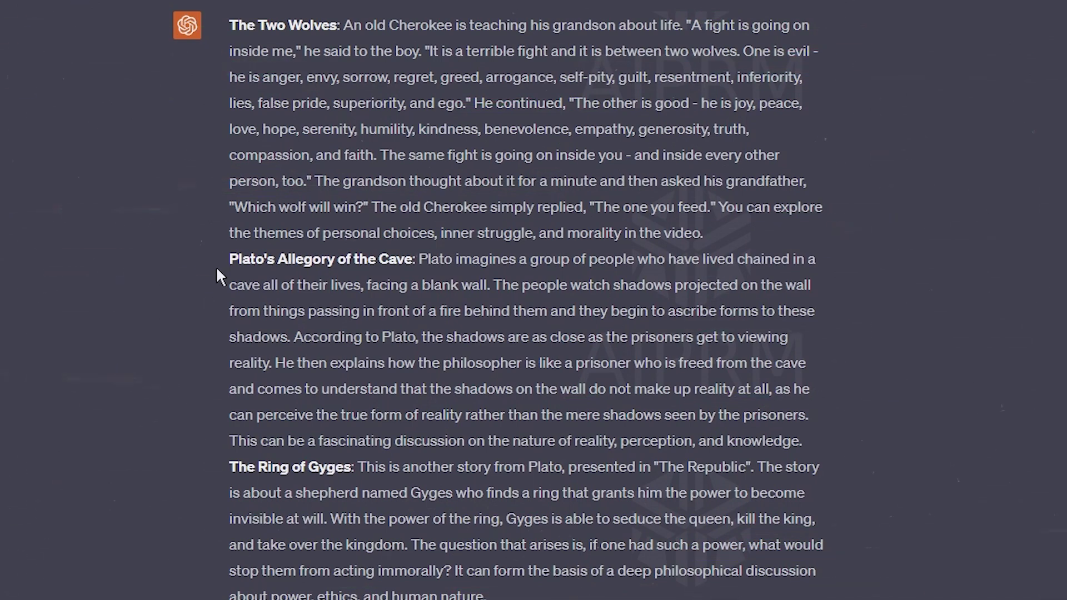
scroll(247, 266, "up", 2)
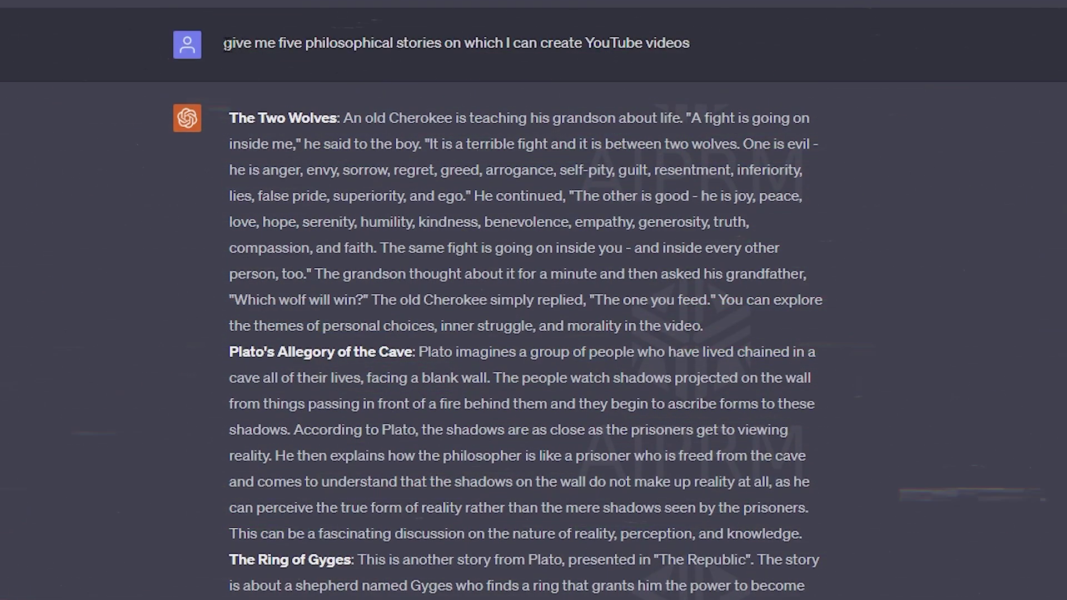
left_click_drag(225, 44, 248, 49)
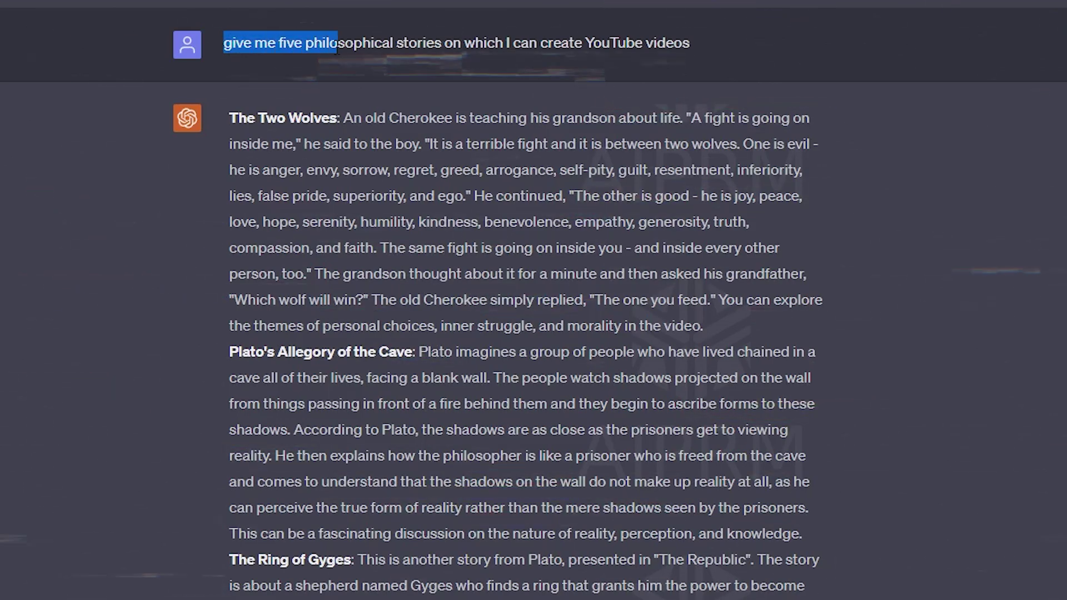
left_click_drag(337, 50, 710, 52)
left_click(682, 62)
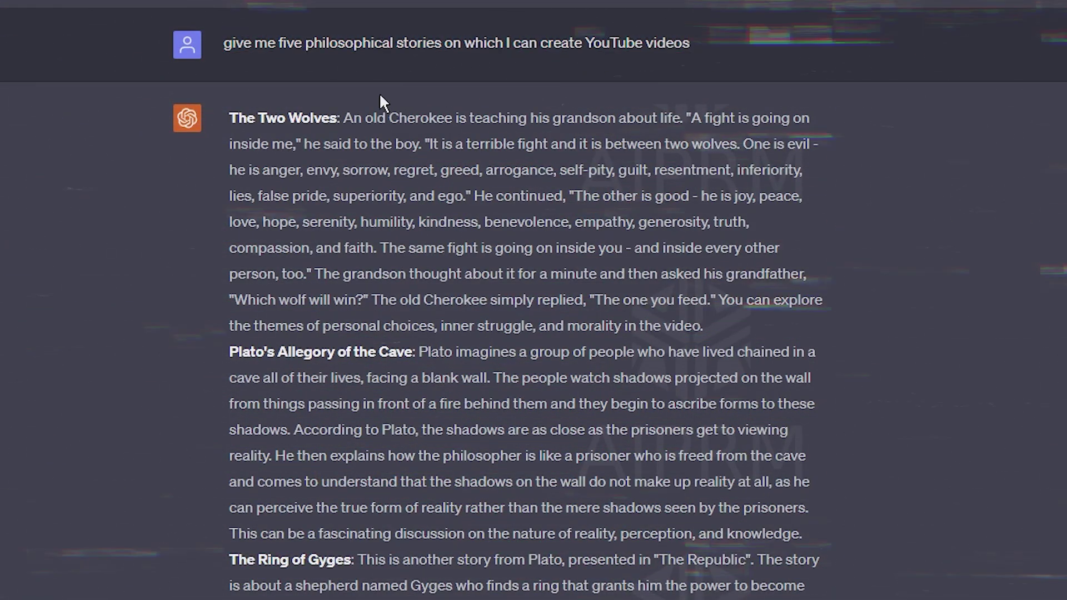
scroll(372, 103, "down", 2)
scroll(291, 85, "up", 2)
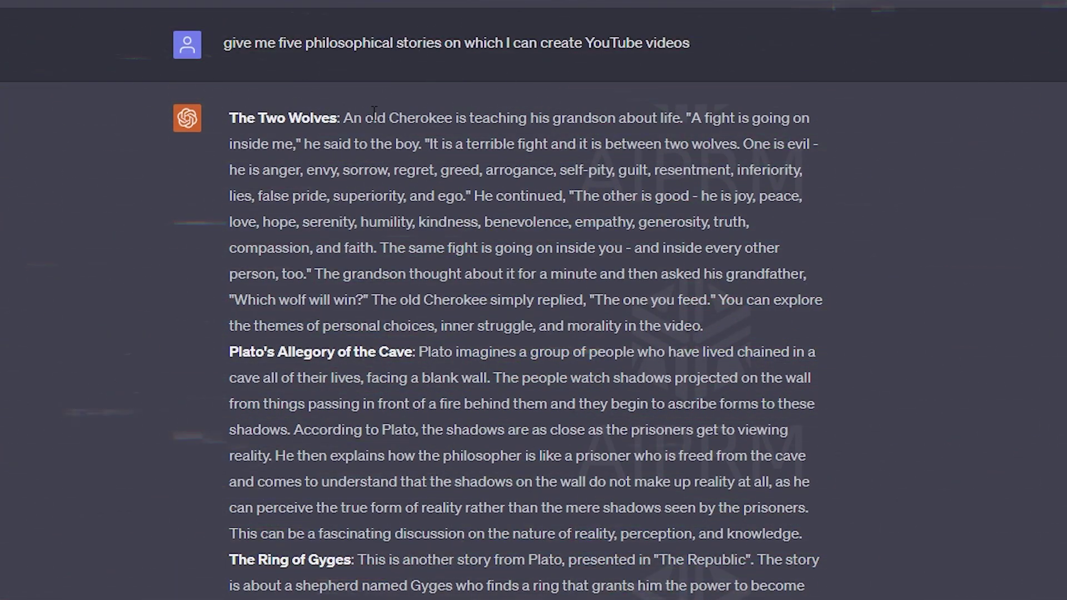
- Copy The Two Wolves story text from ChatGPT's answer
left_click_drag(245, 121, 726, 315)
left_click(665, 305)
scroll(665, 305, "down", 5)
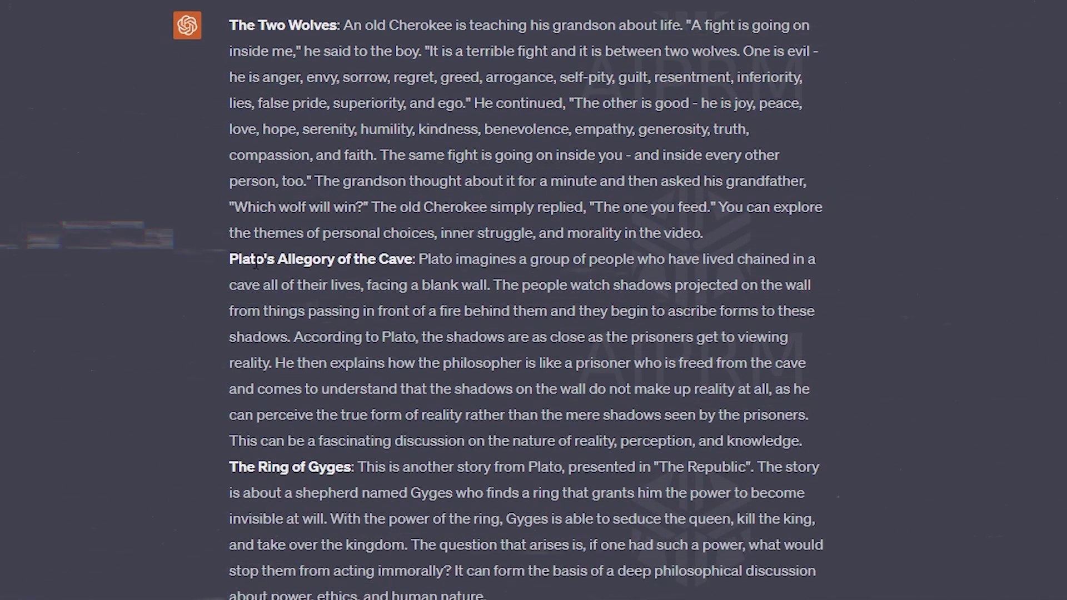
scroll(344, 522, "up", 2)
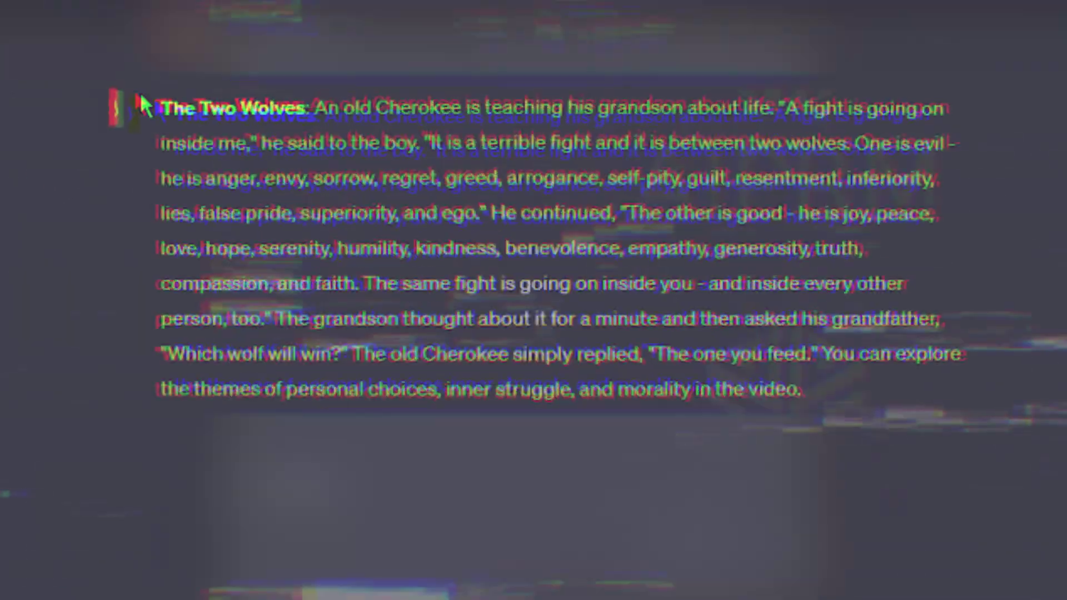
left_click_drag(166, 116, 864, 388)
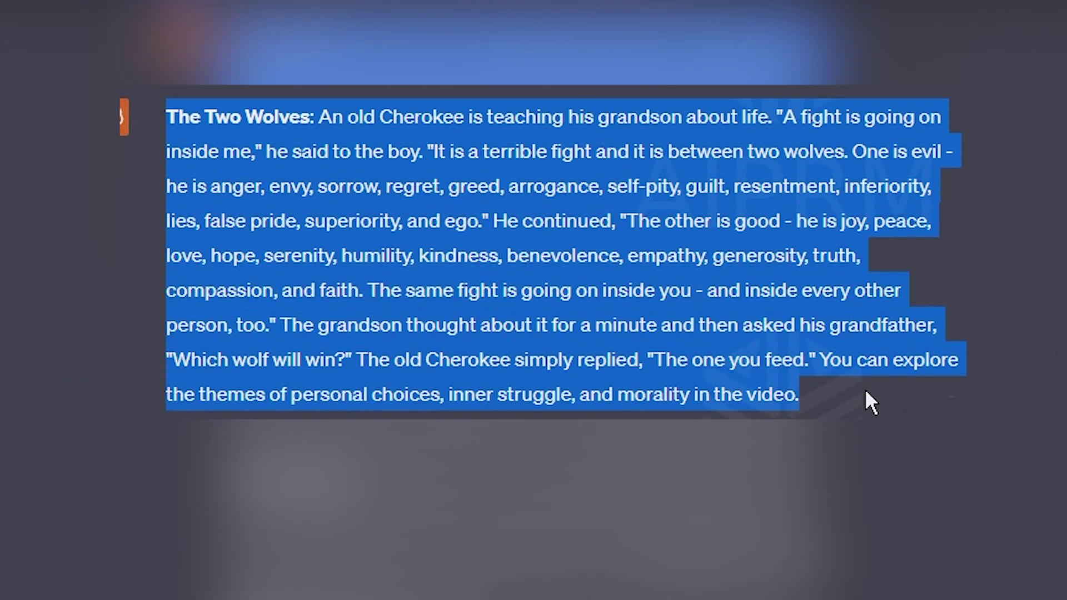
right_click(640, 273)
left_click(664, 290)
left_click(464, 248, "shift")
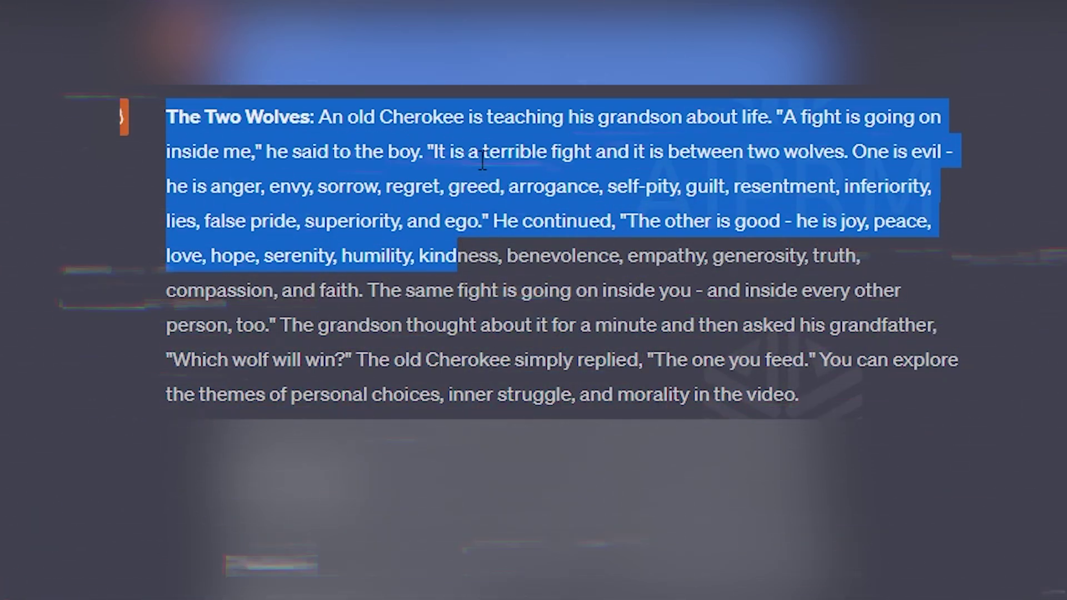
left_click(464, 223)
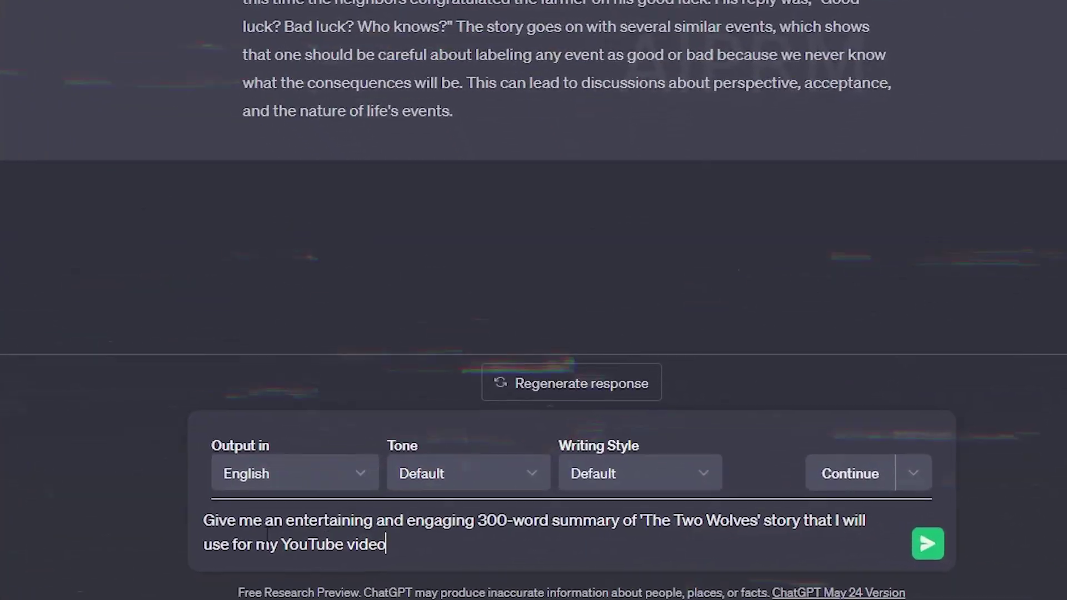
- Edit the request for an entertaining 300-word Two Wolves summary for a YouTube video
left_click_drag(204, 520, 259, 509)
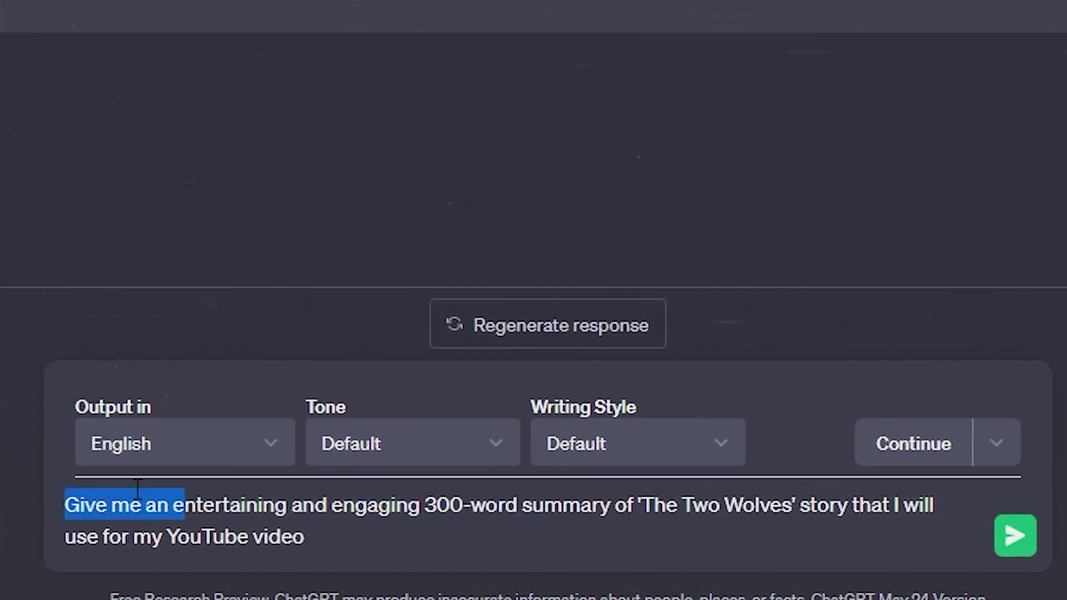
left_click_drag(137, 489, 65, 489)
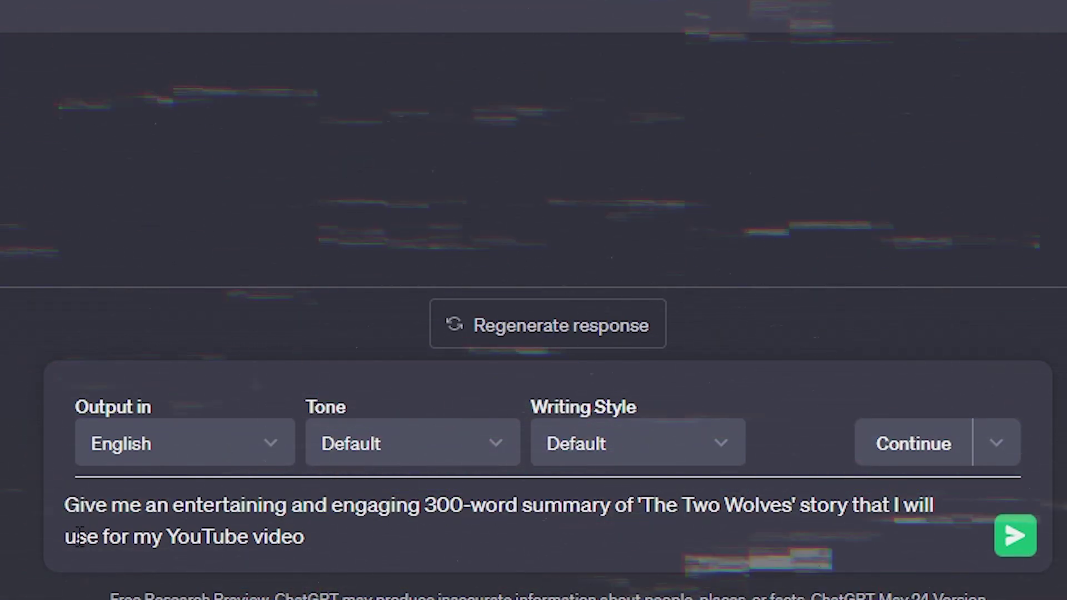
left_click_drag(69, 536, 374, 545)
left_click(390, 536)
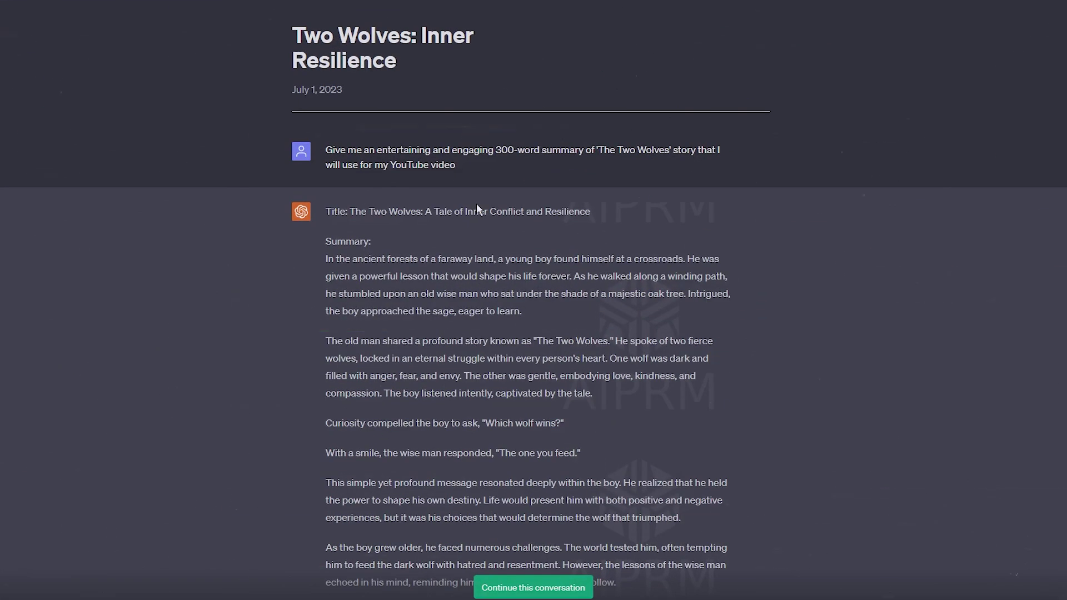
- Copy ChatGPT's full 300-word Two Wolves summary
scroll(476, 205, "down", 3)
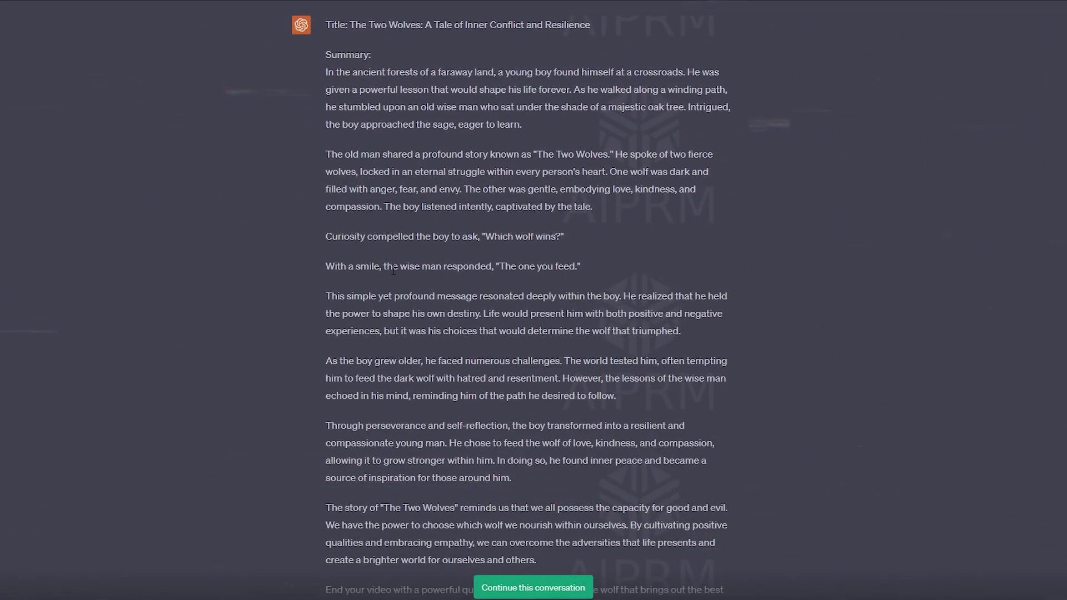
scroll(401, 241, "down", 2)
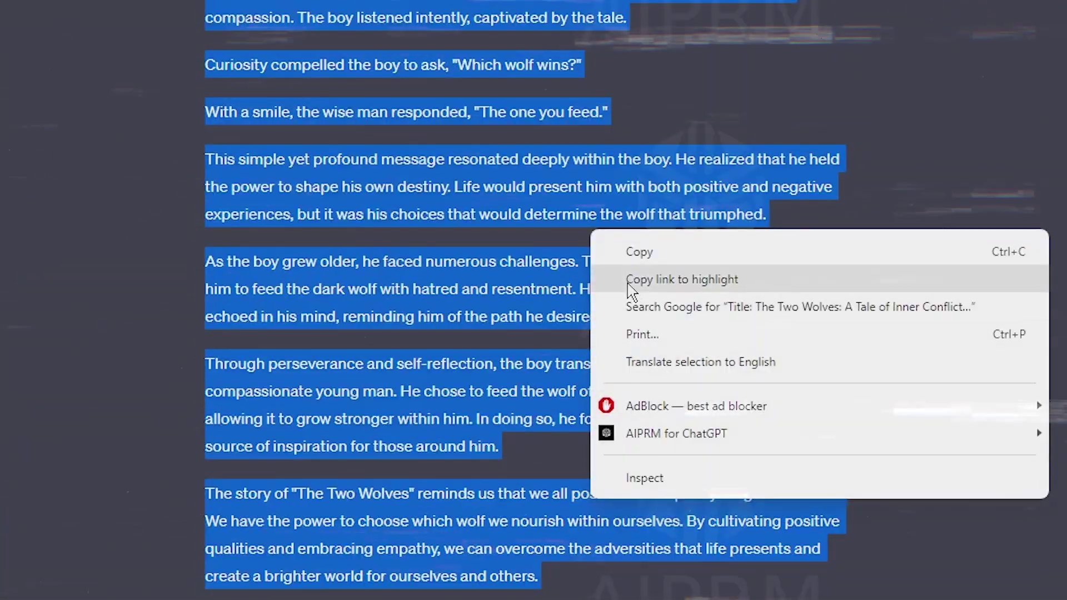
left_click(638, 248)
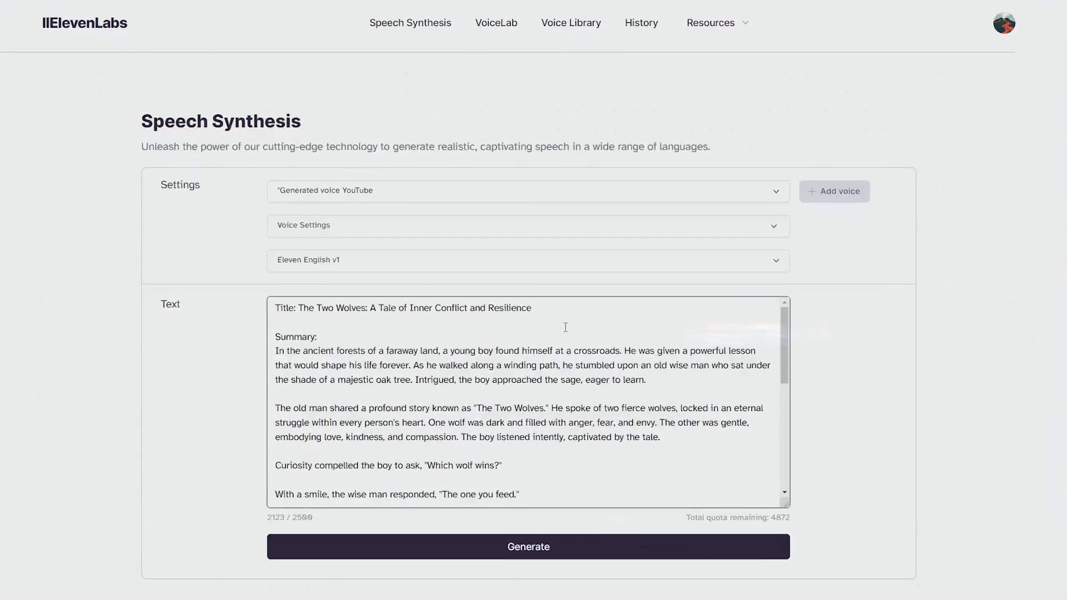
scroll(565, 326, "down", 5)
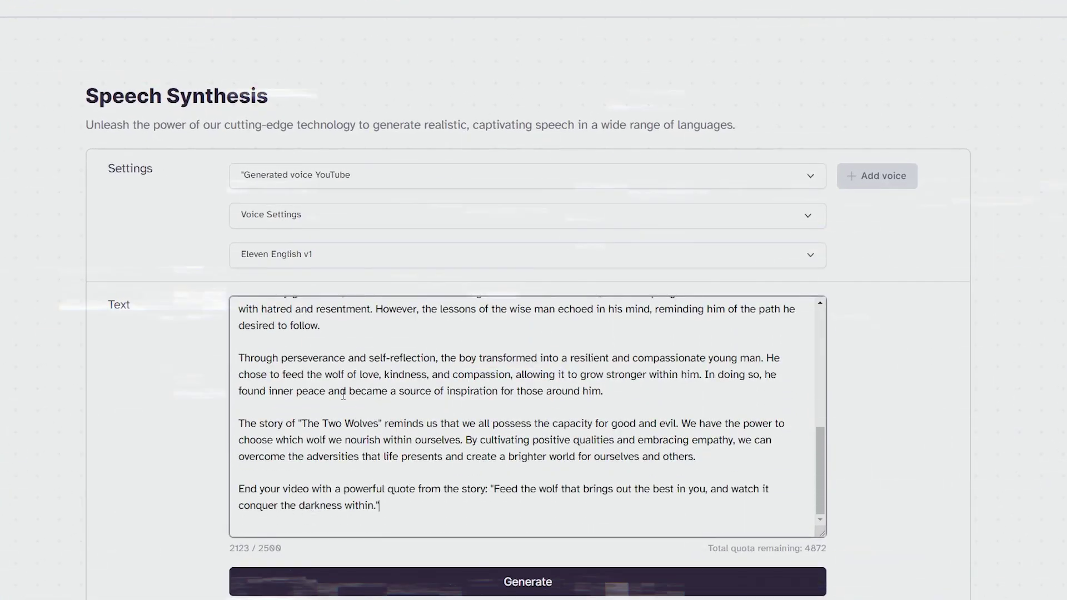
- Inspect the voice stability and clarity settings and the speech model choices
scroll(343, 395, "up", 6)
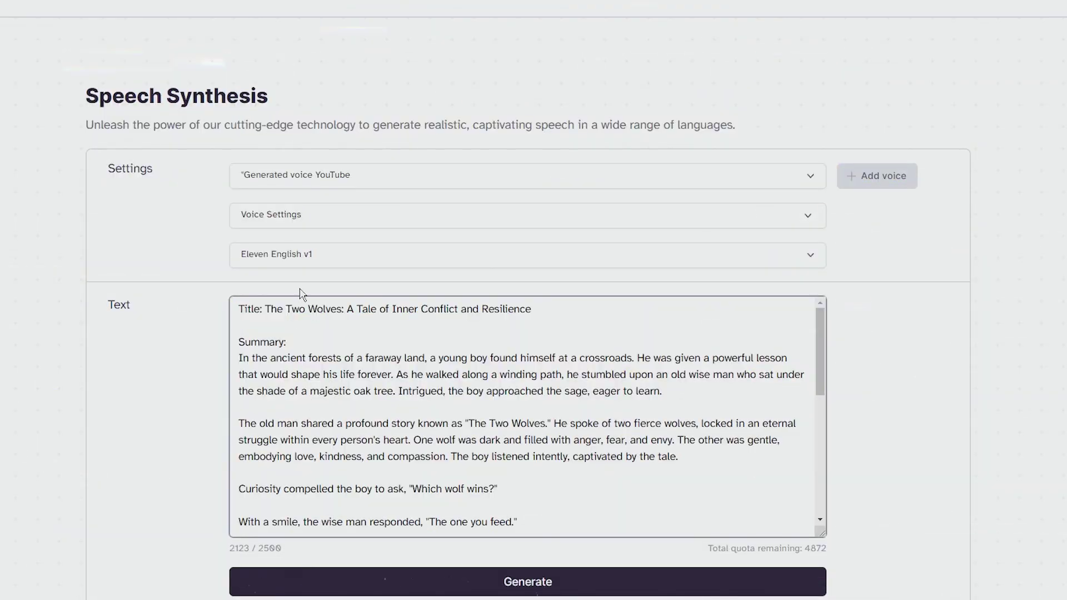
left_click(332, 220)
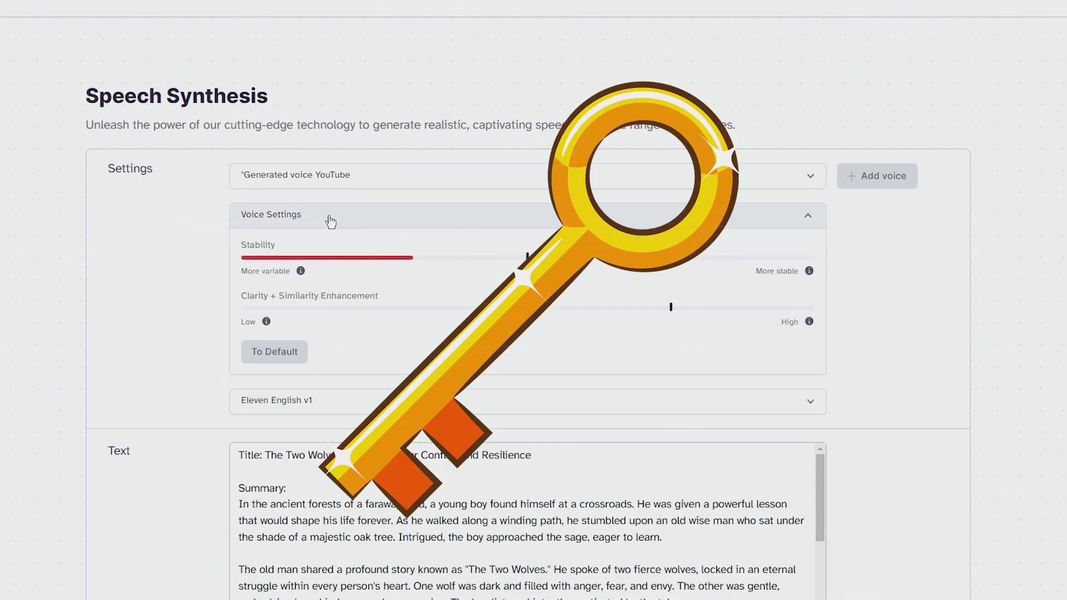
left_click(330, 221)
scroll(328, 222, "down", 1)
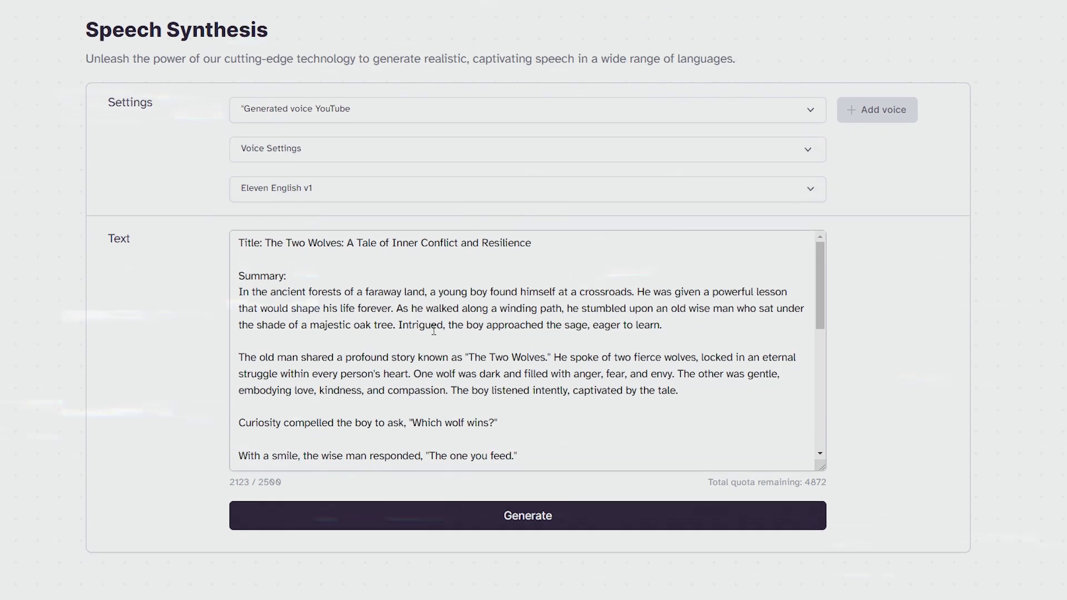
left_click(359, 200)
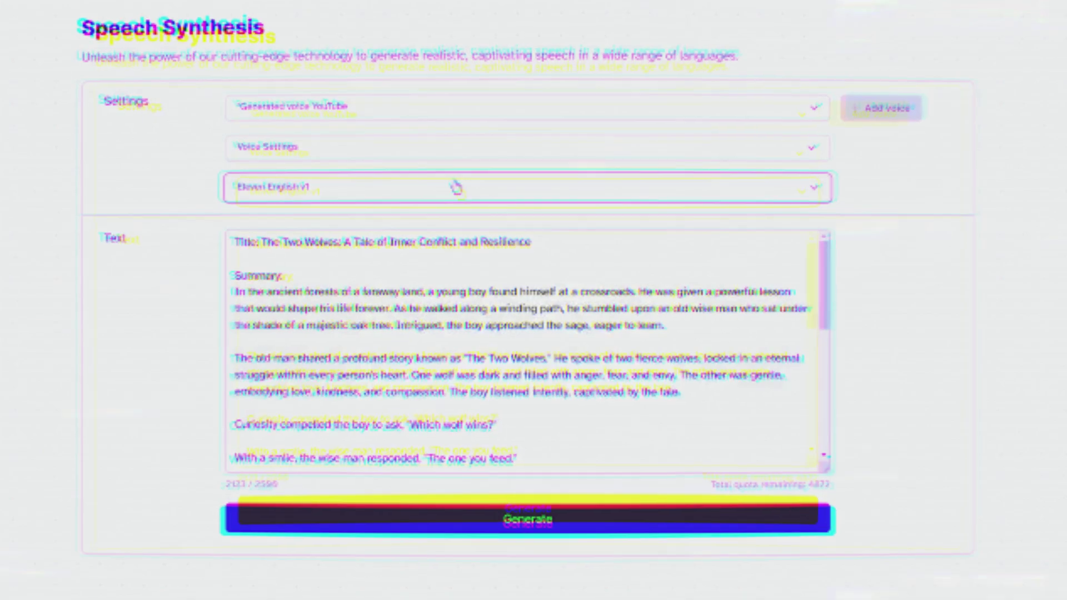
left_click(355, 110)
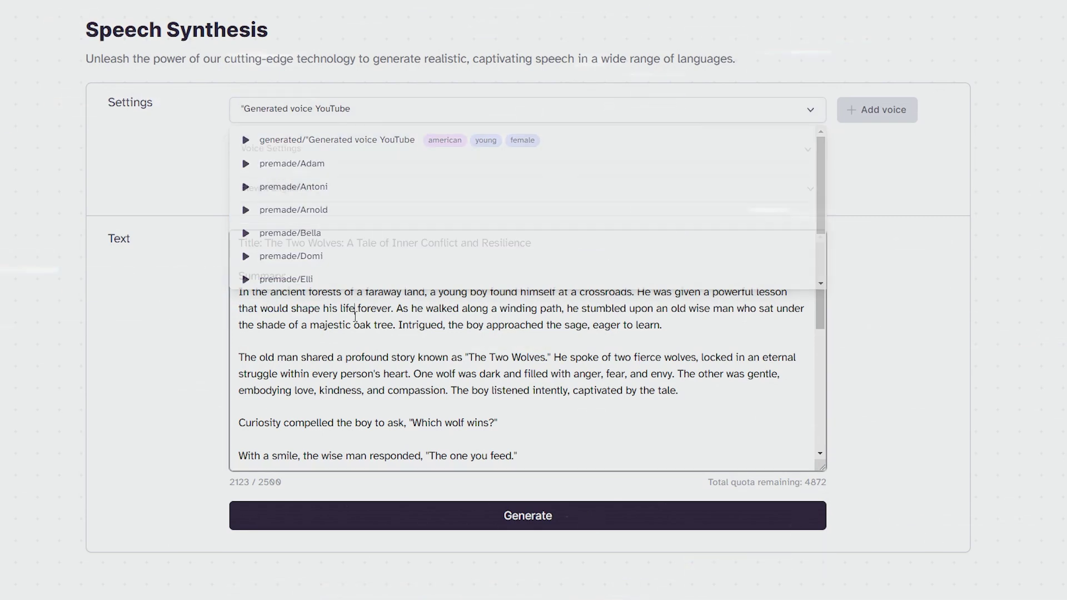
- Remove the 'Title:' label from the story and choose the premade/Adam voice
scroll(354, 316, "down", 10)
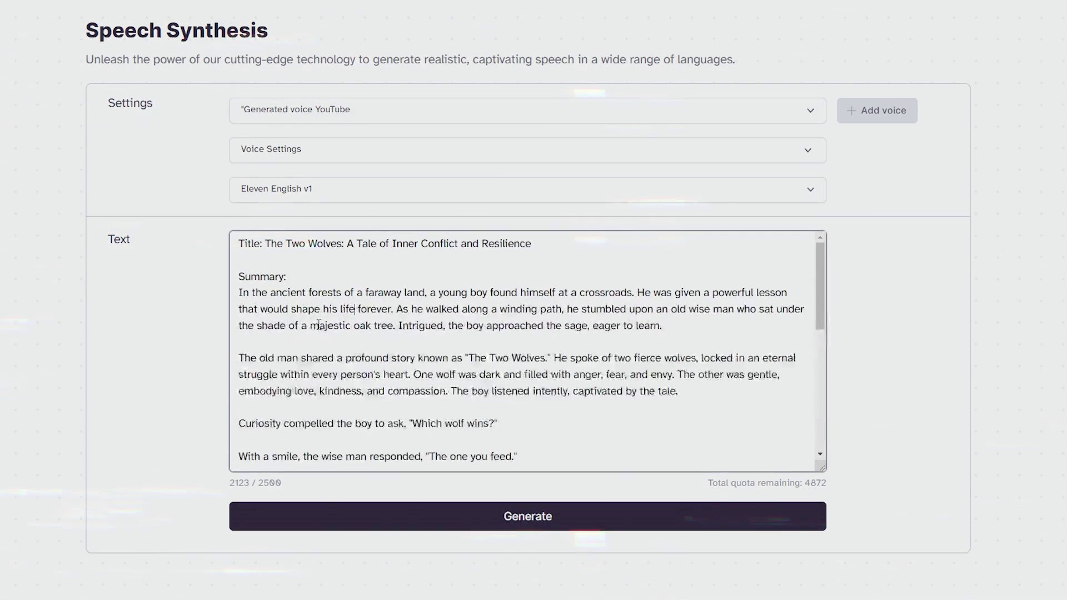
scroll(318, 325, "up", 2)
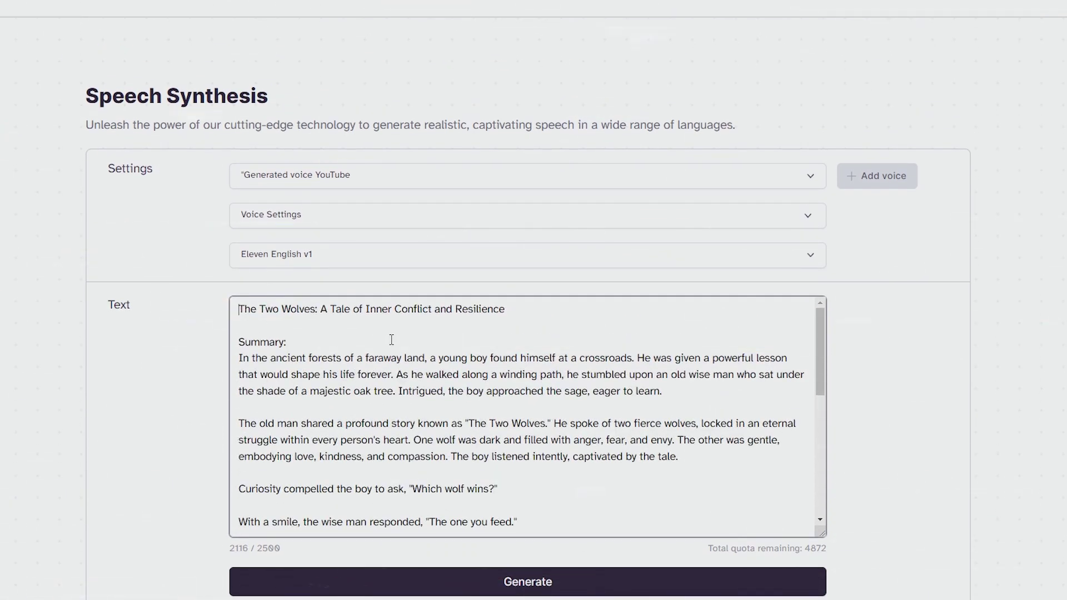
scroll(391, 339, "down", 10)
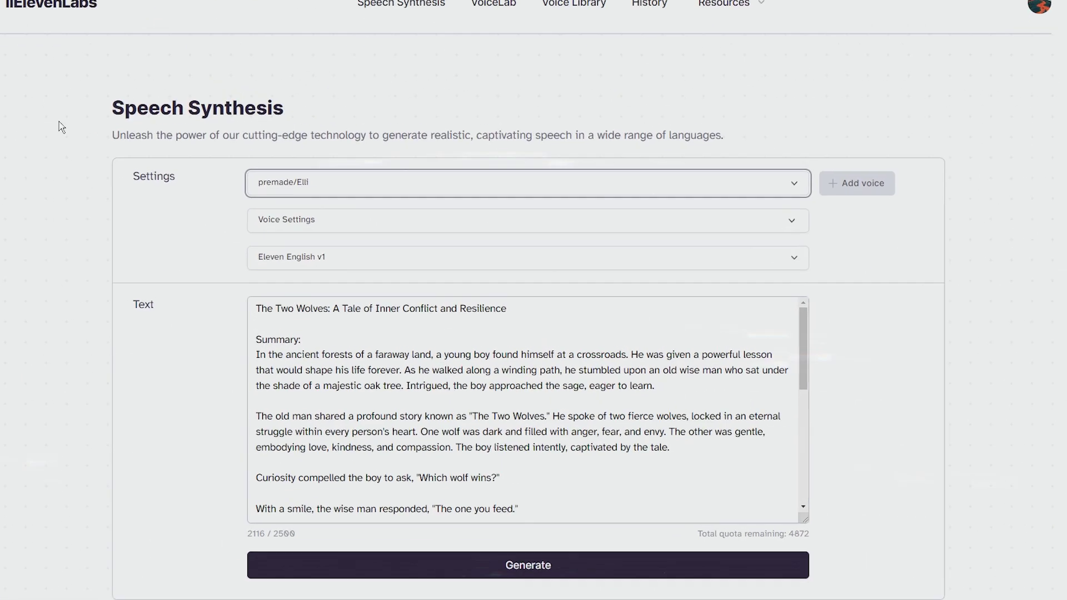
left_click_drag(12, 74, 261, 71)
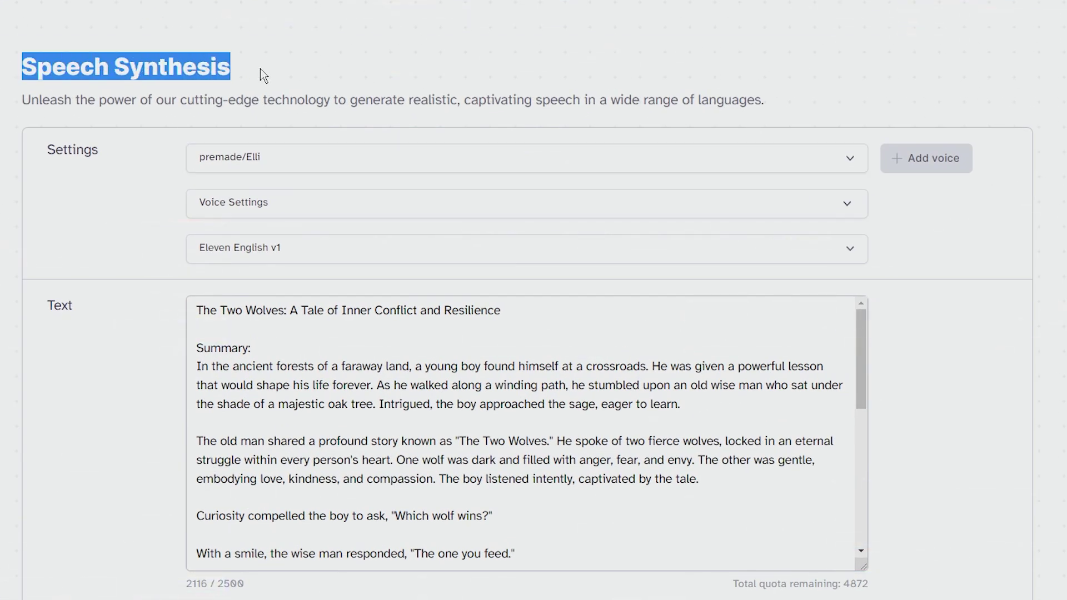
left_click(267, 160)
scroll(325, 272, "down", 1)
scroll(317, 294, "up", 2)
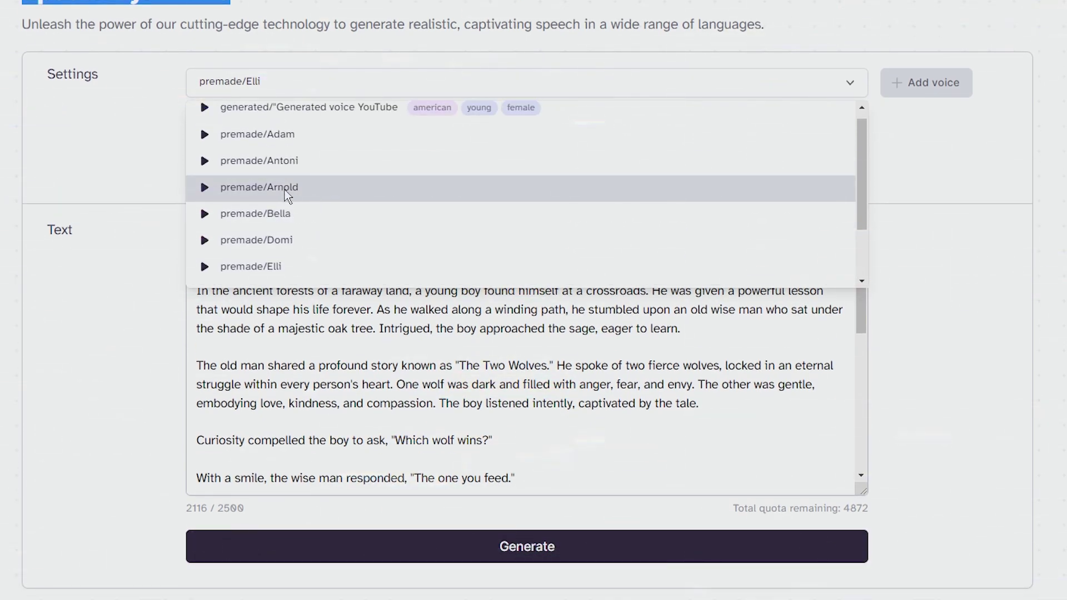
left_click(249, 136)
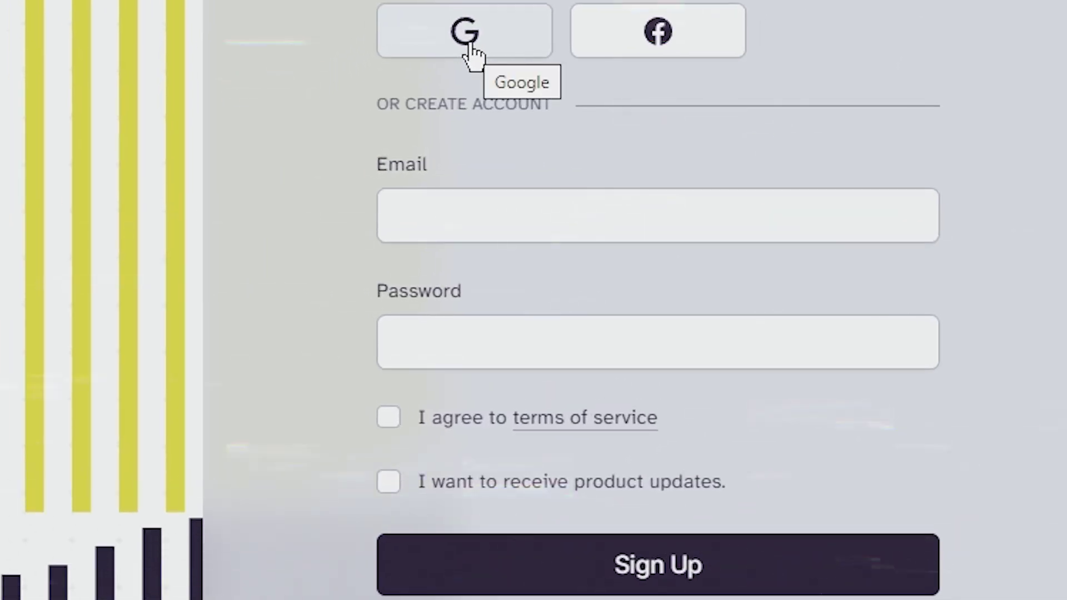
- Accept the terms and product updates, then check the Free plan's monthly character allowance
left_click(388, 481)
left_click(389, 417)
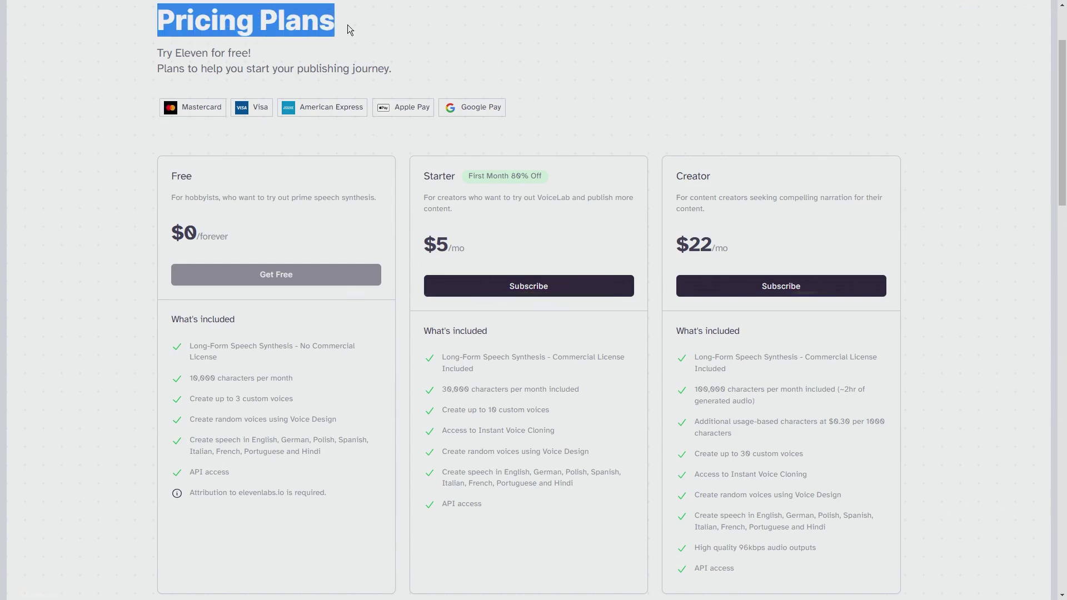
left_click(416, 78)
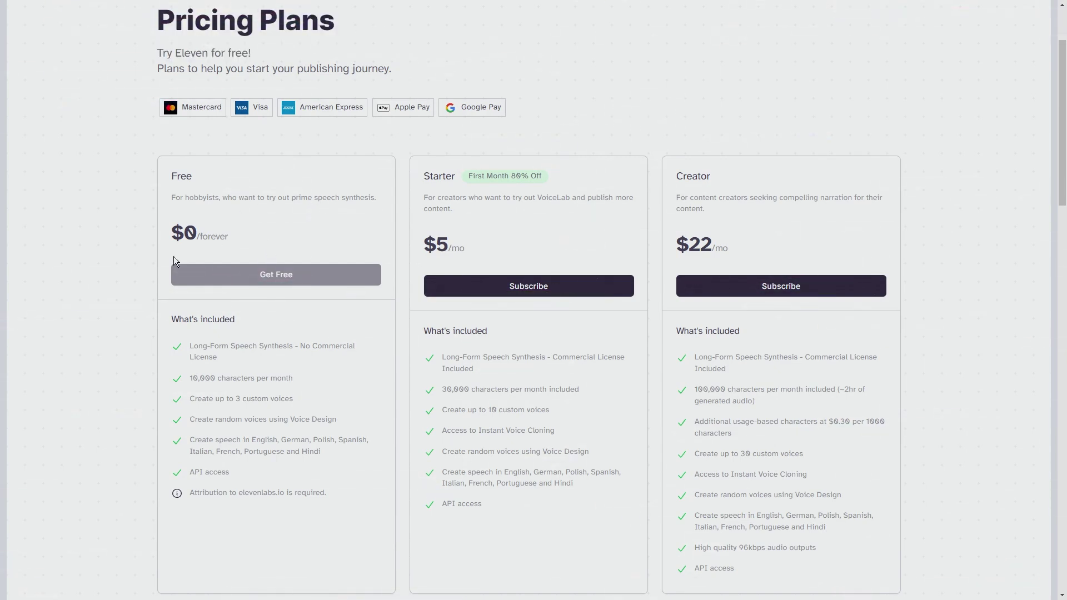
left_click_drag(192, 378, 302, 378)
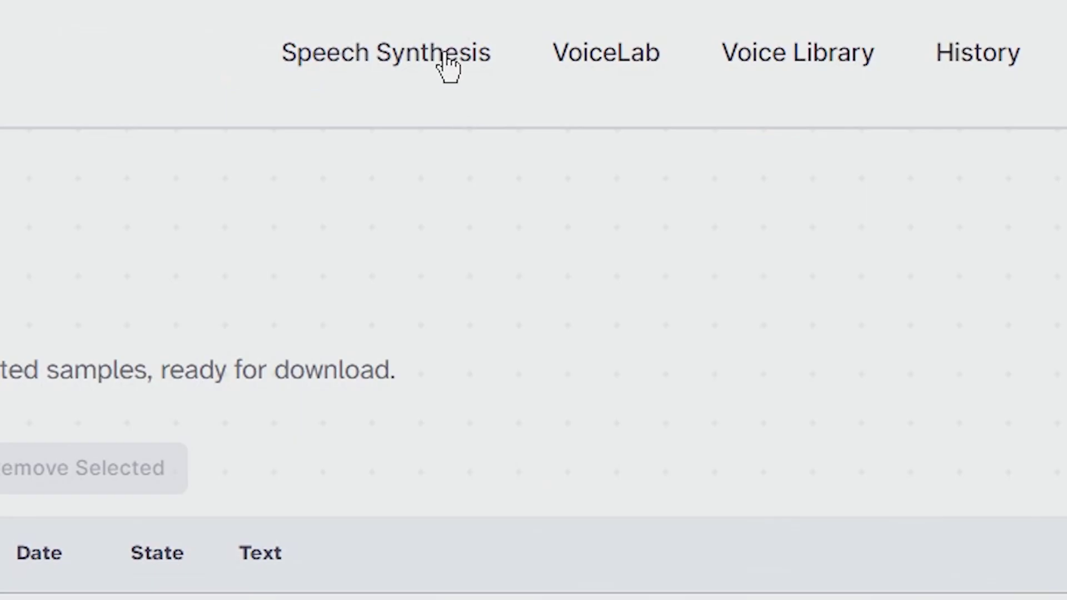
- Design a new generated voice with a British accent and Middle Aged age
left_click(439, 38)
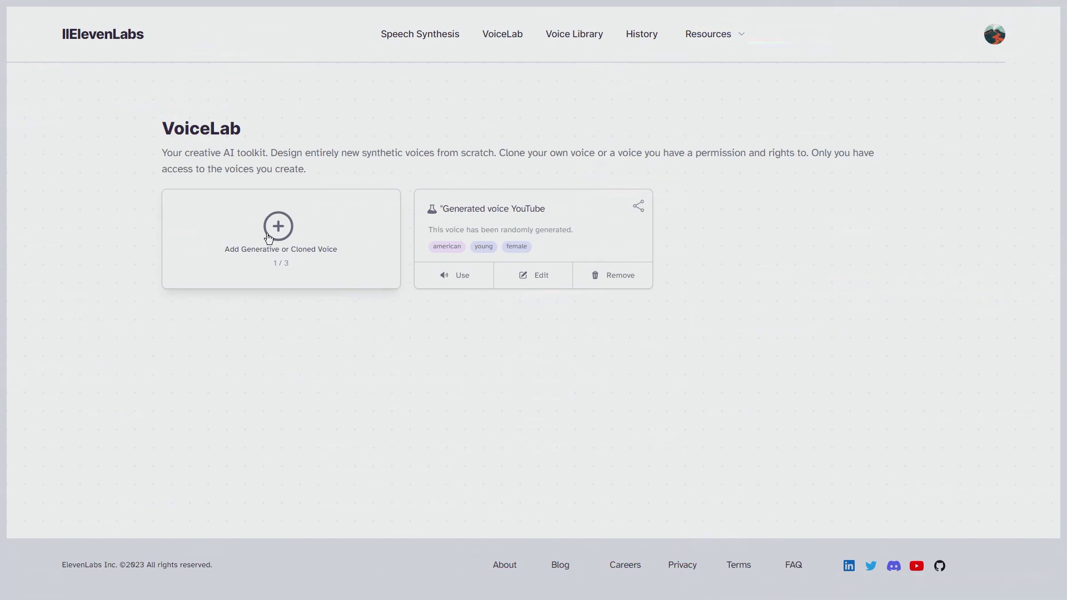
left_click(268, 266)
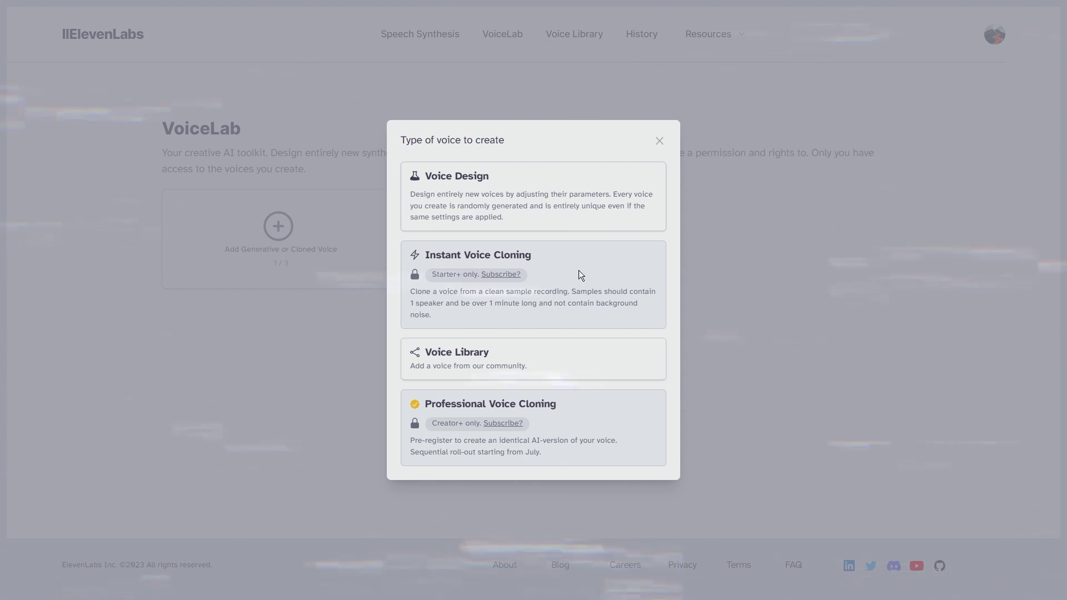
left_click(508, 214)
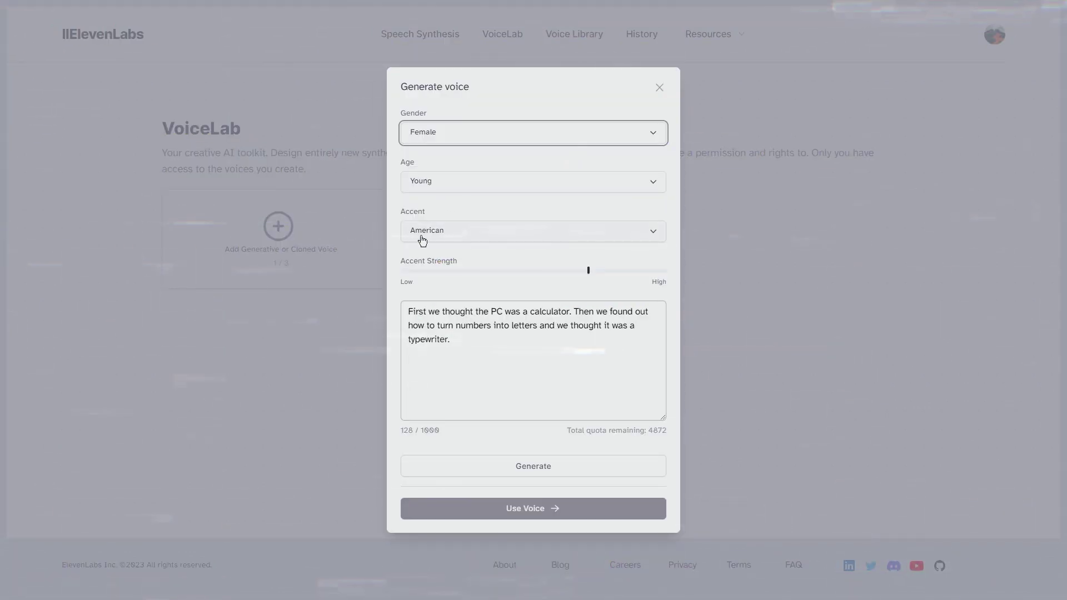
left_click(446, 234)
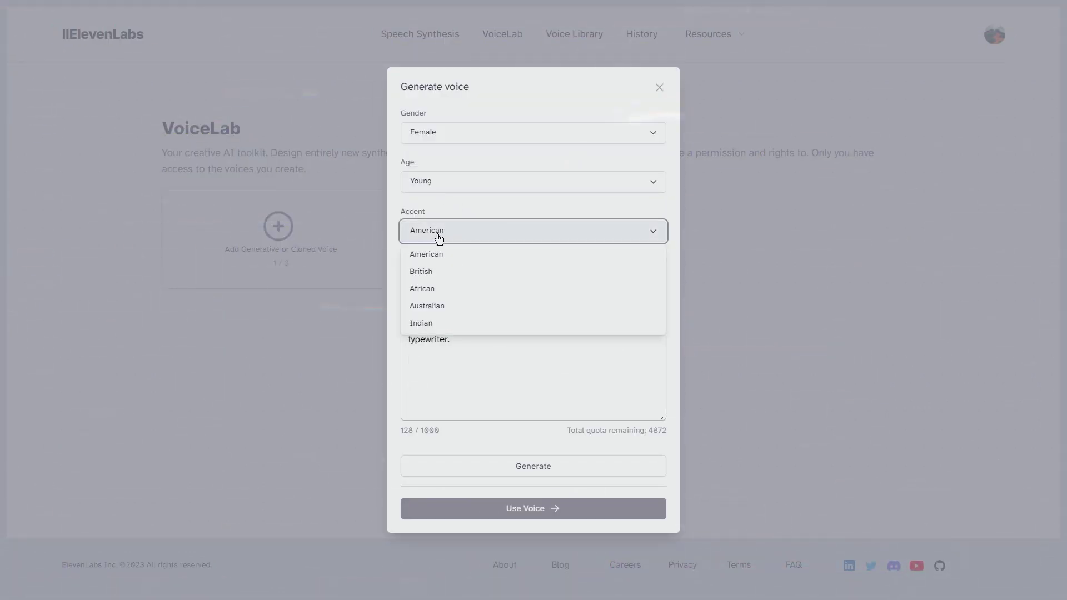
left_click(430, 270)
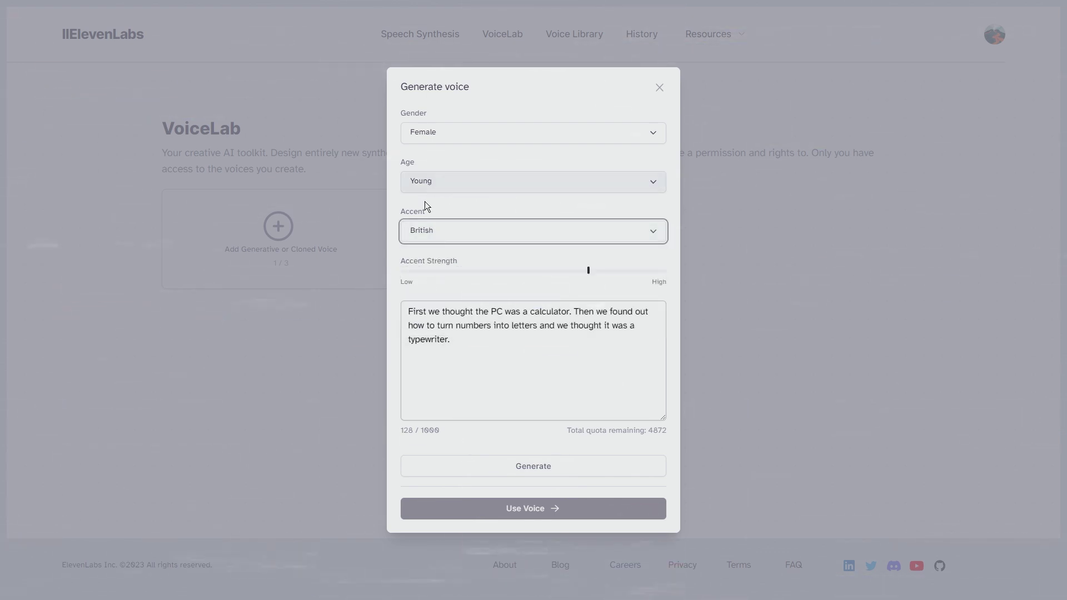
left_click(433, 222)
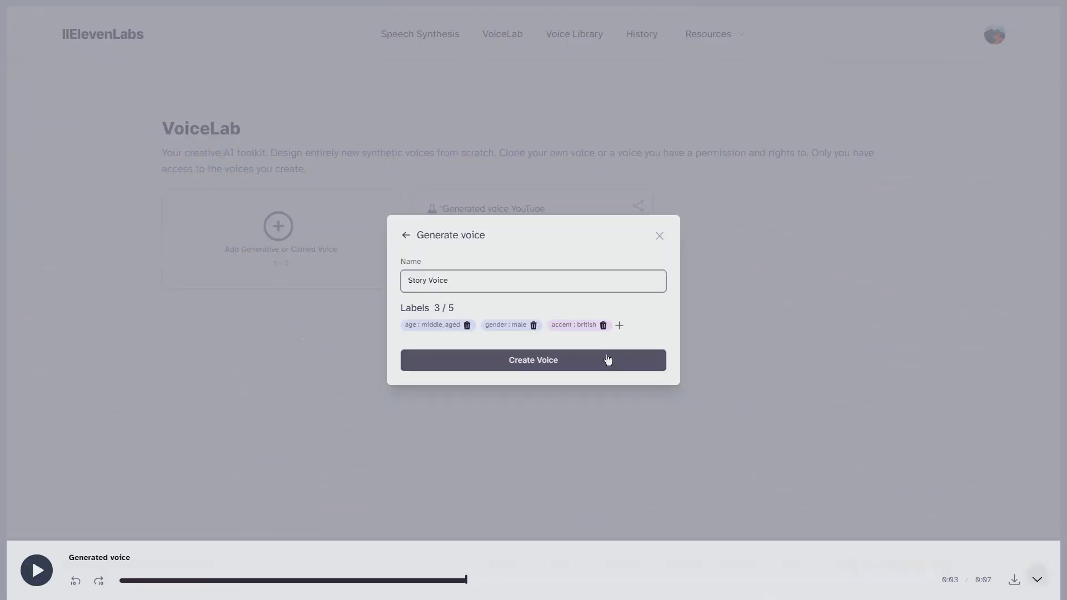
- Name the voice Story Voice, create it, and use it for speech synthesis
left_click_drag(581, 276, 376, 276)
left_click(509, 439)
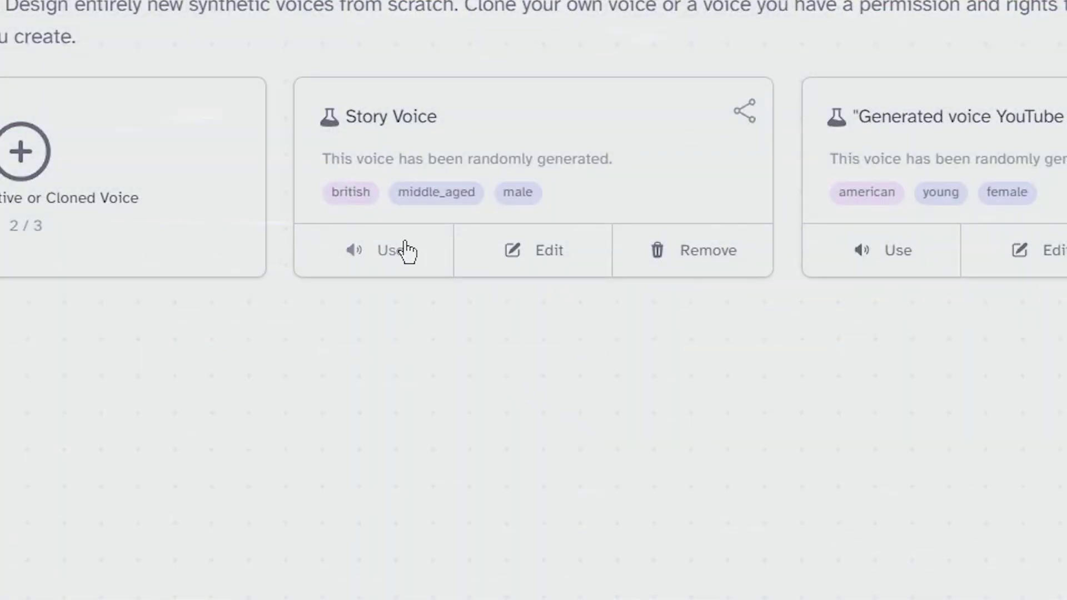
left_click(408, 251)
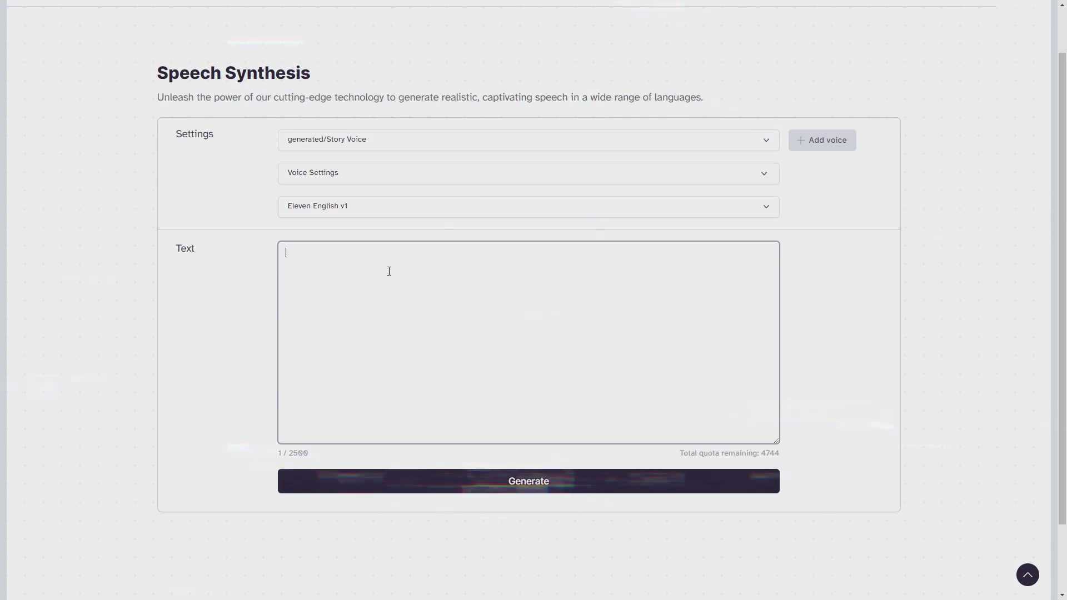
- Paste the Two Wolves story, generate its Story Voice narration, and skip ahead in playback
right_click(379, 270)
left_click(389, 375)
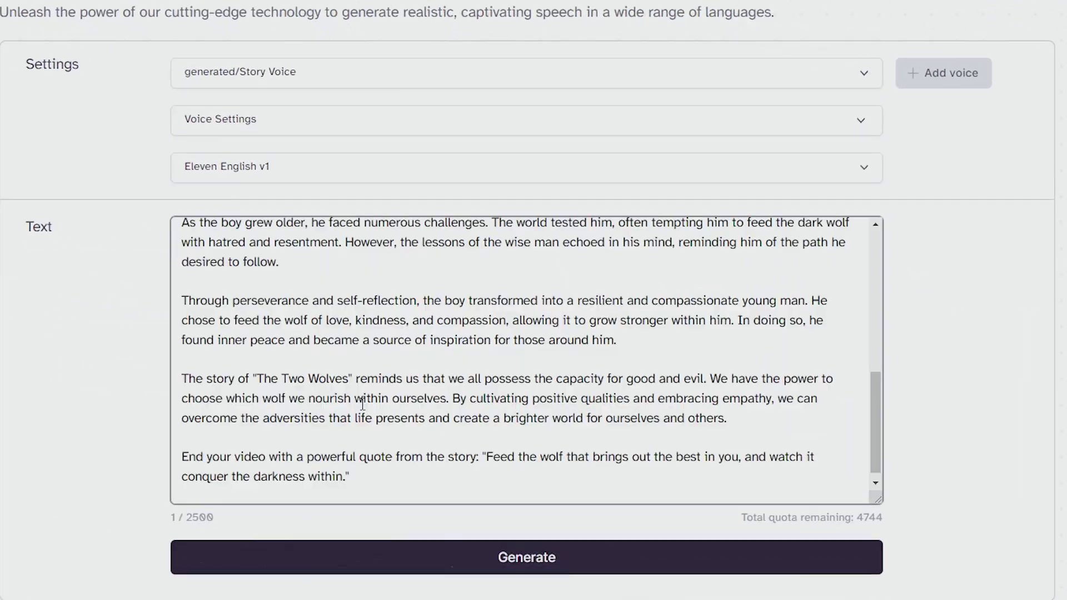
scroll(279, 320, "up", 15)
scroll(602, 419, "down", 2)
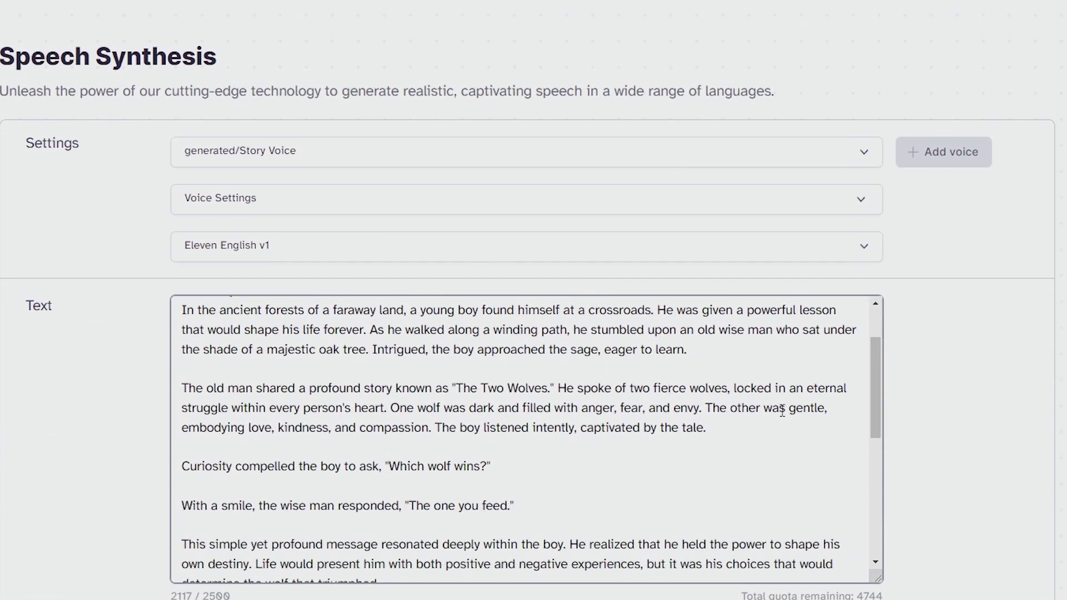
scroll(602, 419, "down", 3)
scroll(590, 414, "down", 6)
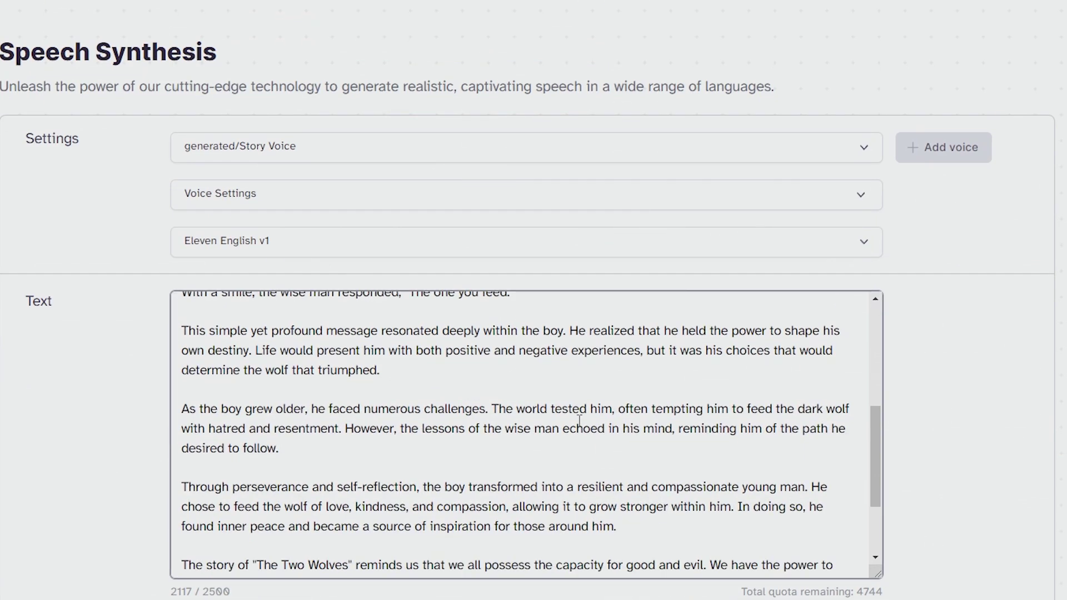
left_click(467, 540)
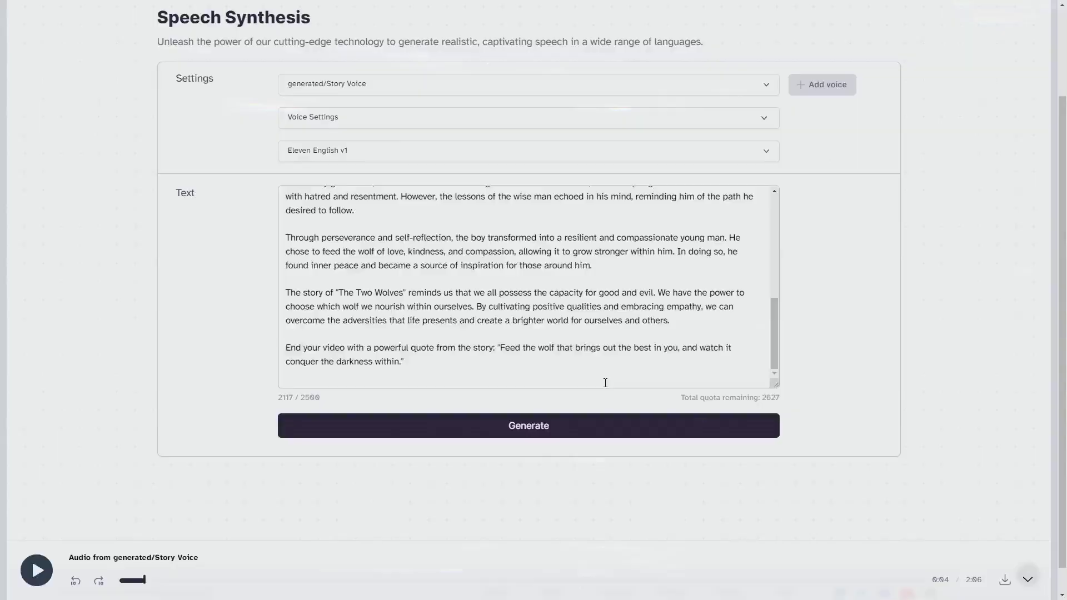
left_click(179, 580)
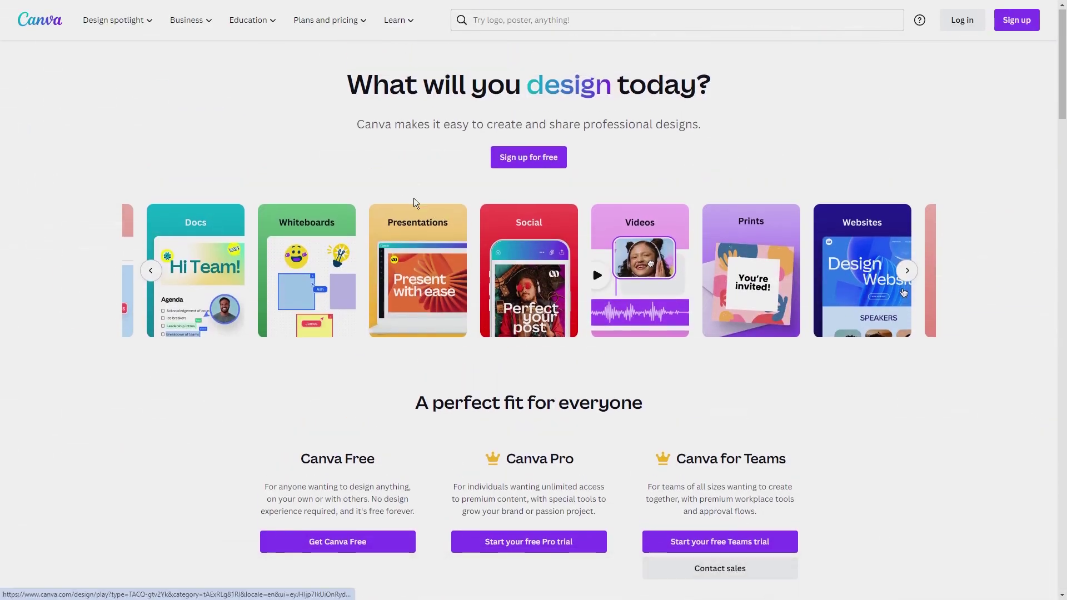
- Start Canva sign-in from the homepage and choose Continue another way
scroll(438, 244, "down", 10)
scroll(202, 316, "up", 9)
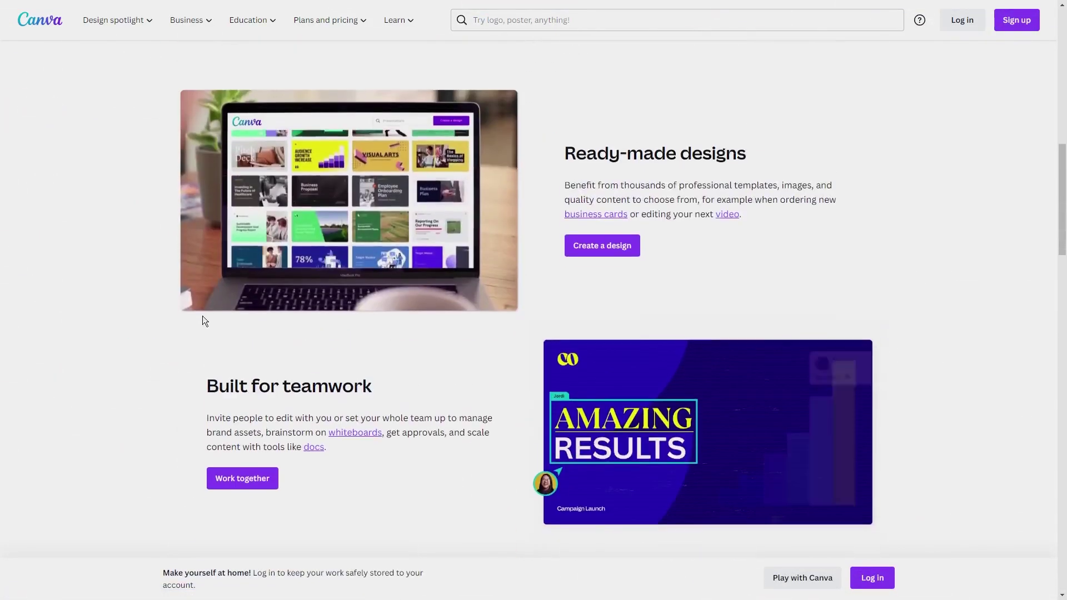
scroll(361, 306, "up", 5)
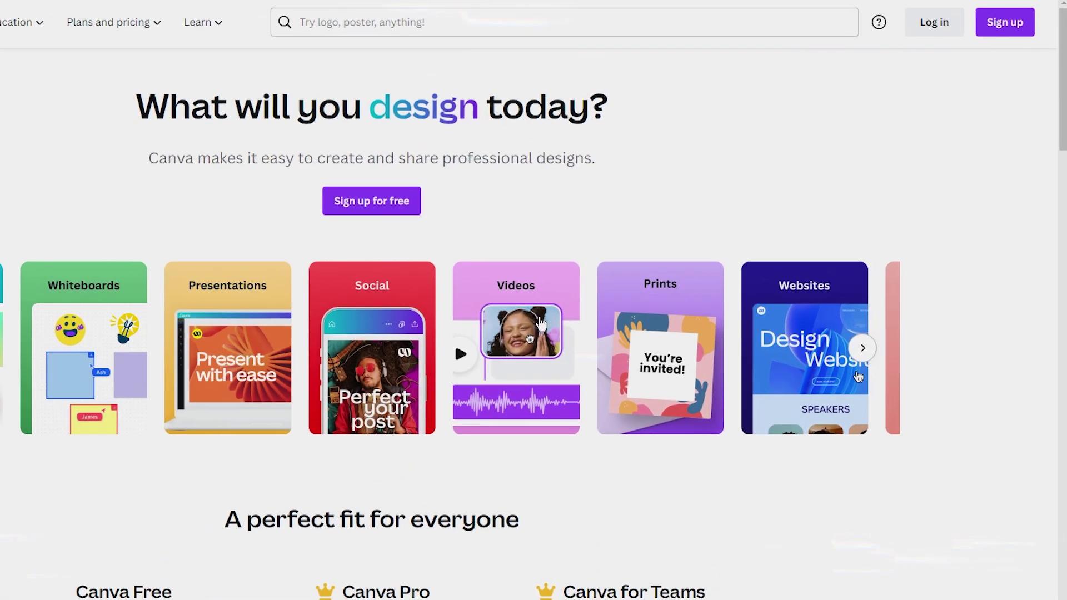
left_click(1005, 22)
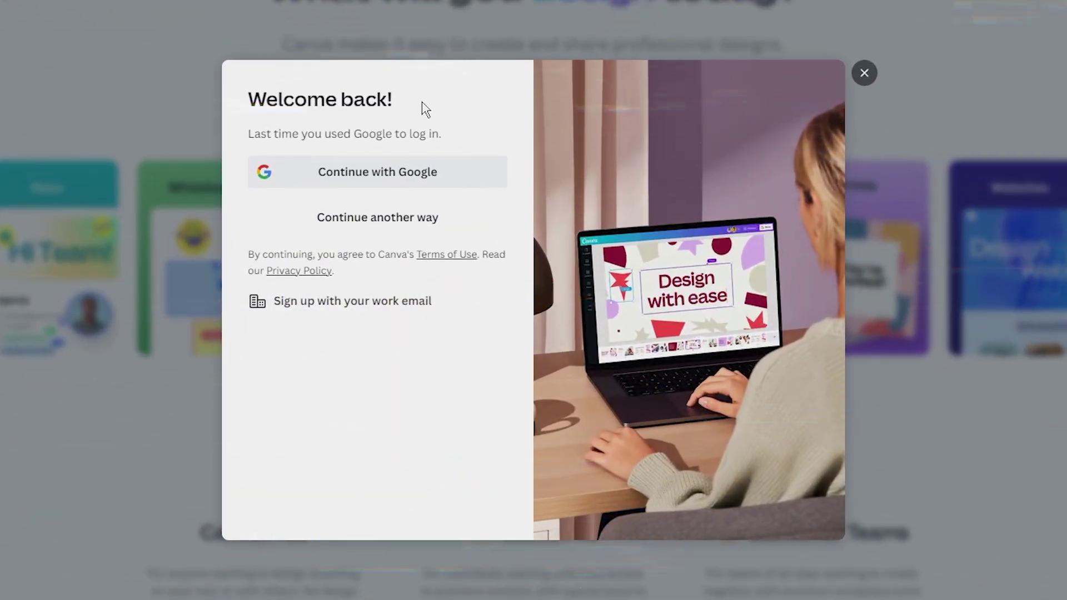
left_click(348, 220)
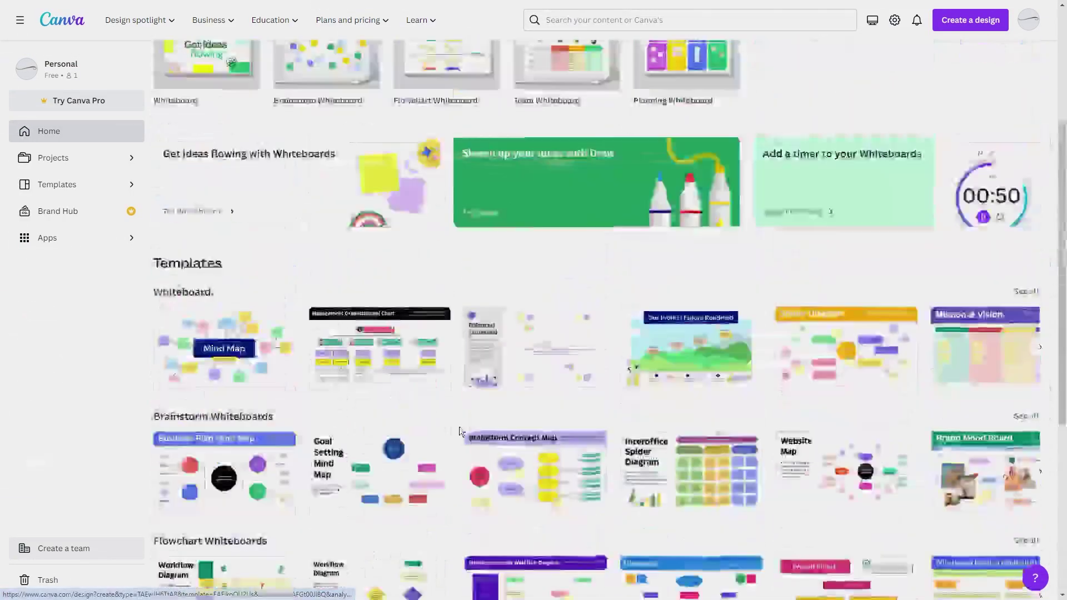
- Search Canva templates for 'youtube' to start a YouTube video design
left_click(520, 118)
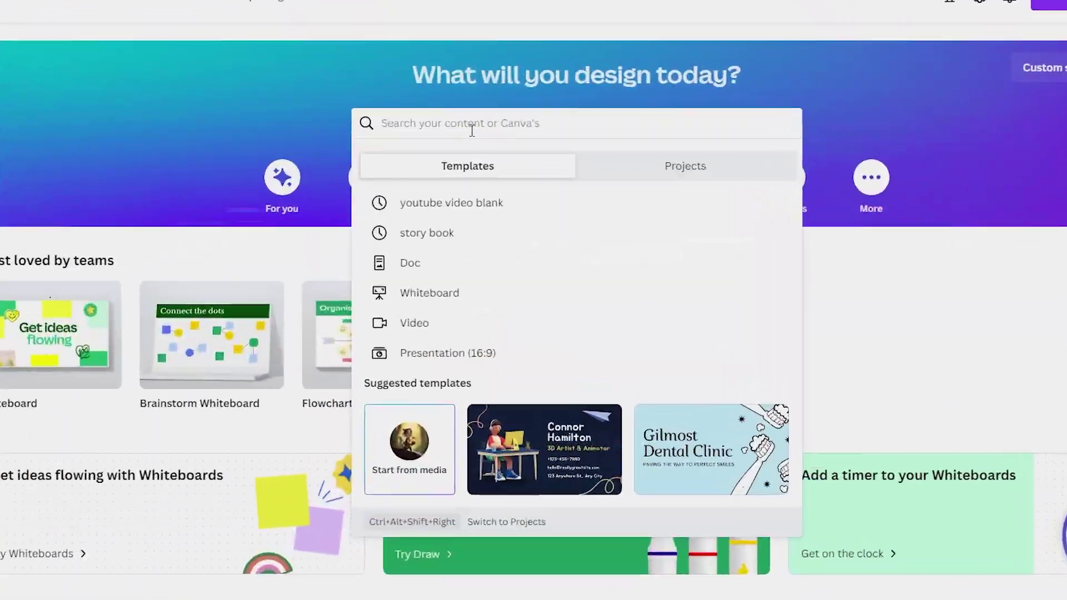
type("youtube video")
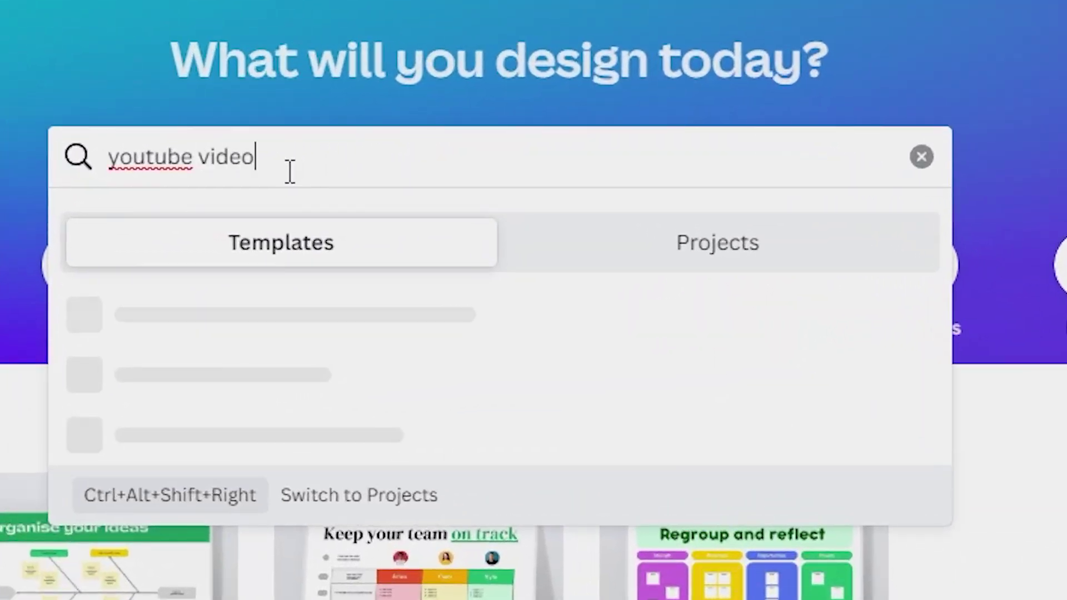
key("Return")
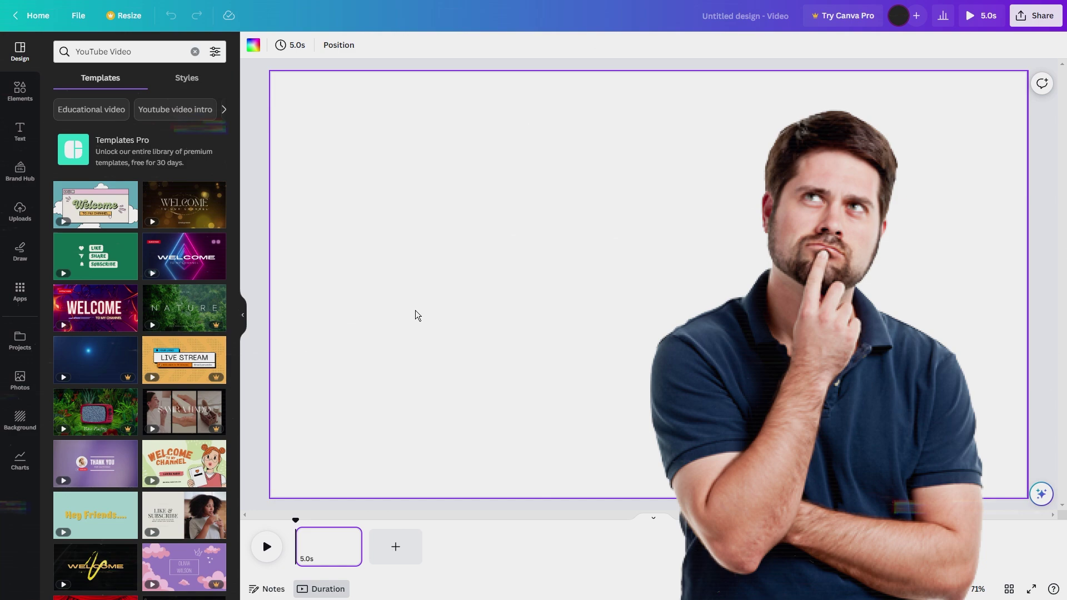
scroll(169, 305, "down", 5)
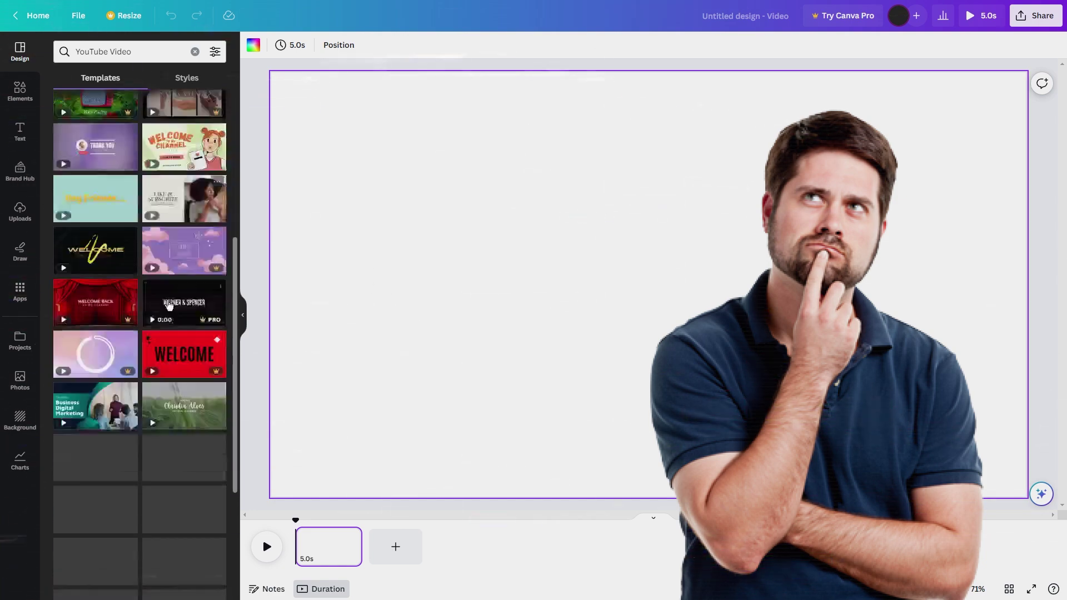
scroll(168, 305, "up", 2)
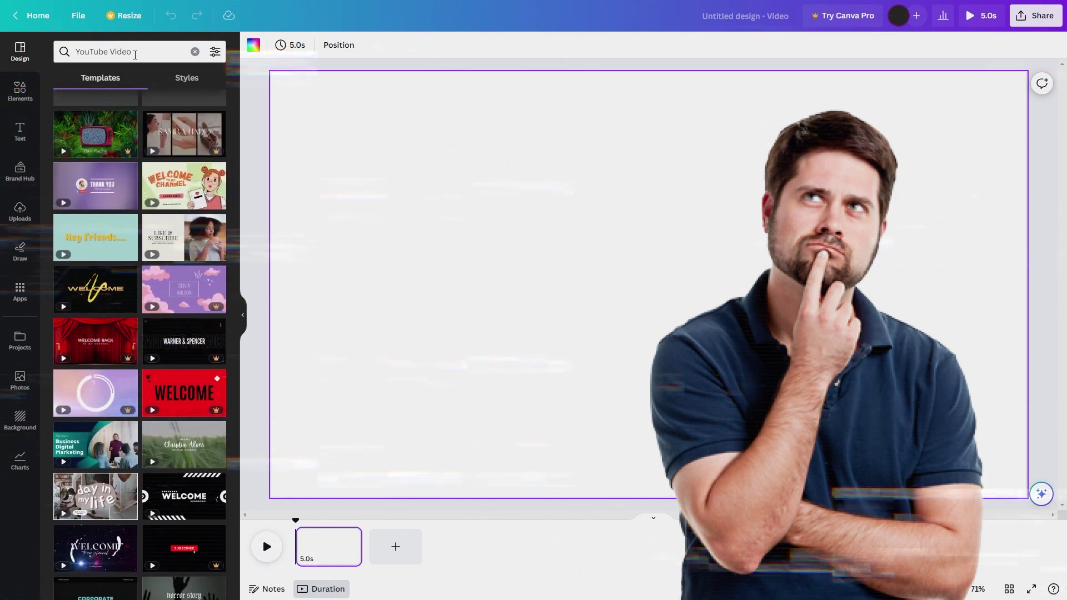
- Search photos for 'forest background' and add the misty forest photo to the page
double_click(135, 54)
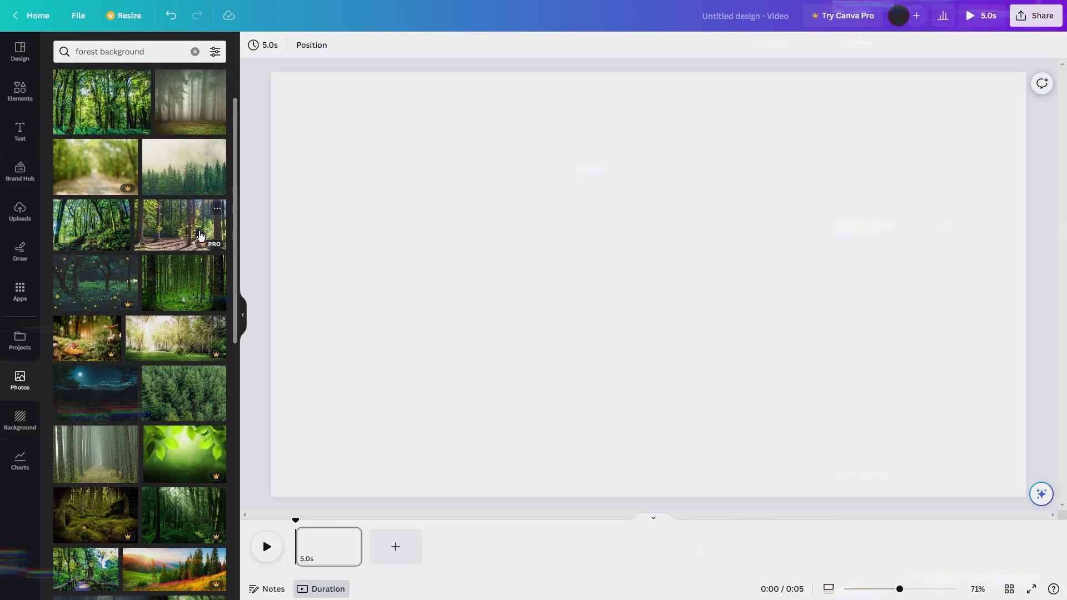
scroll(201, 236, "down", 3)
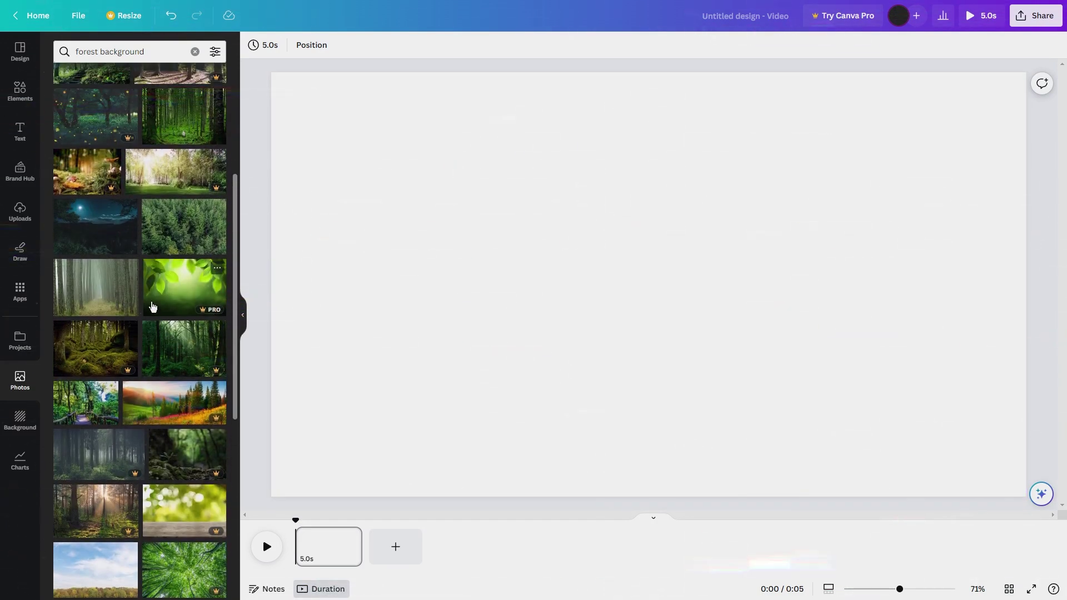
scroll(119, 278, "down", 3)
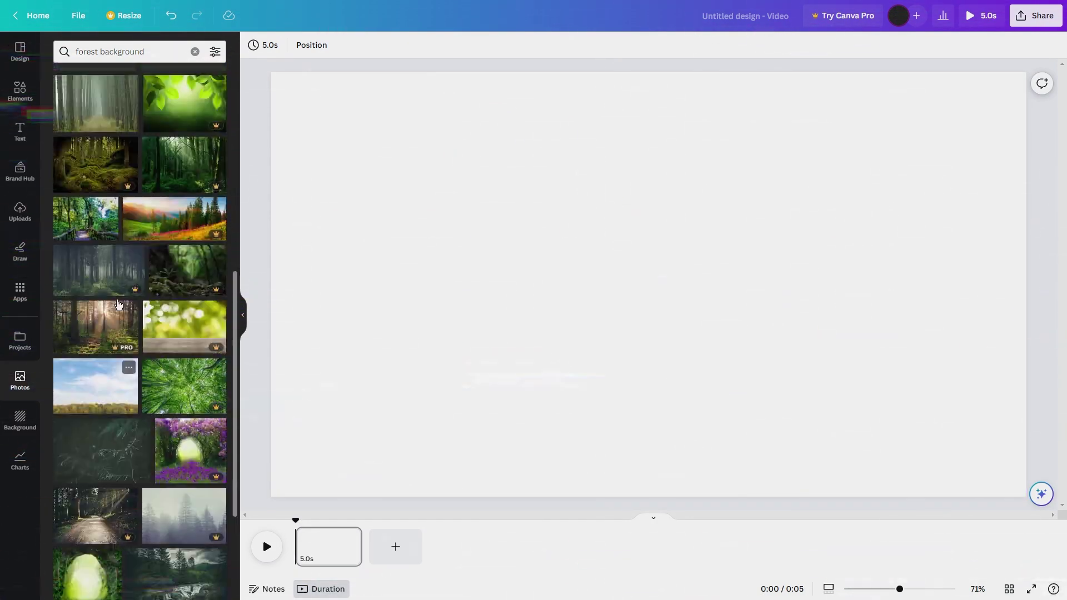
scroll(118, 303, "up", 2)
left_click(97, 177)
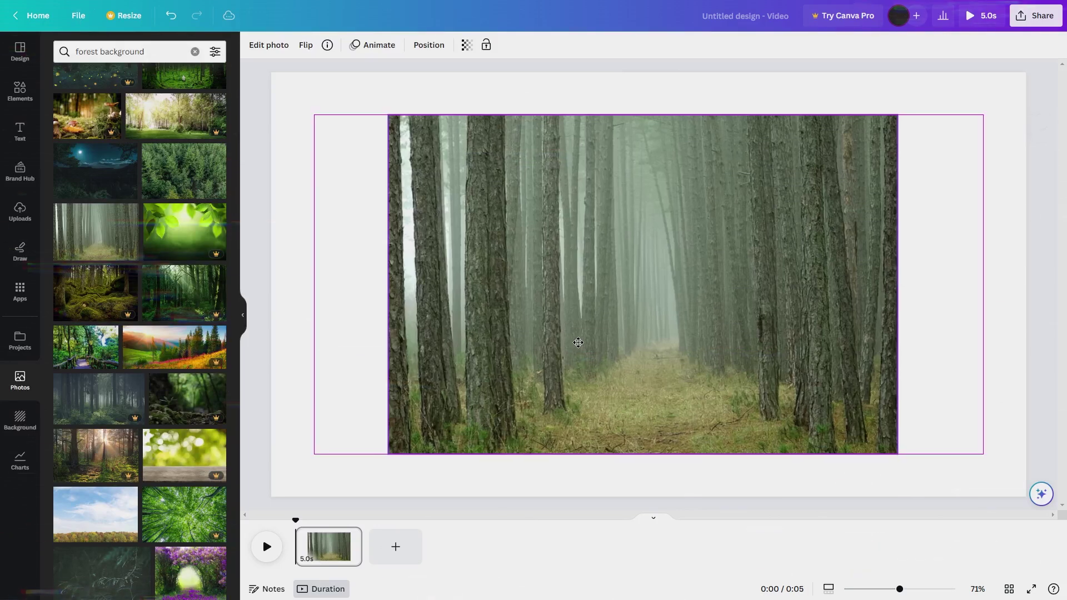
- Stretch the misty forest photo to cover the whole page
left_click_drag(578, 343, 557, 342)
left_click_drag(877, 284, 900, 286)
left_click_drag(667, 322, 695, 322)
left_click_drag(392, 289, 322, 289)
left_click_drag(927, 293, 1017, 289)
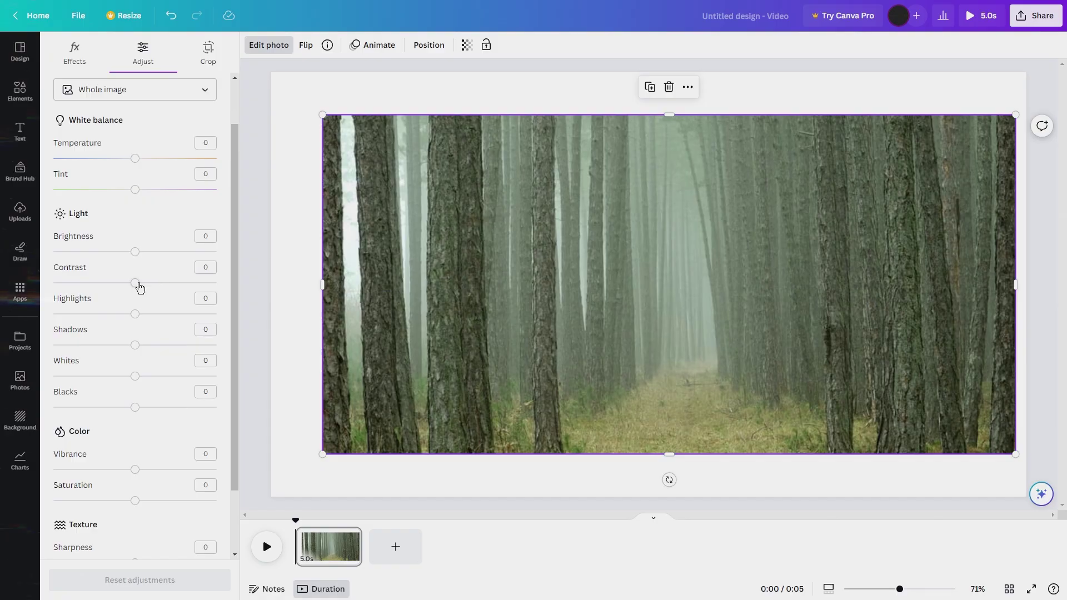
- Adjust the forest photo, raising brightness to 59 and lowering the whites
left_click_drag(140, 287, 135, 294)
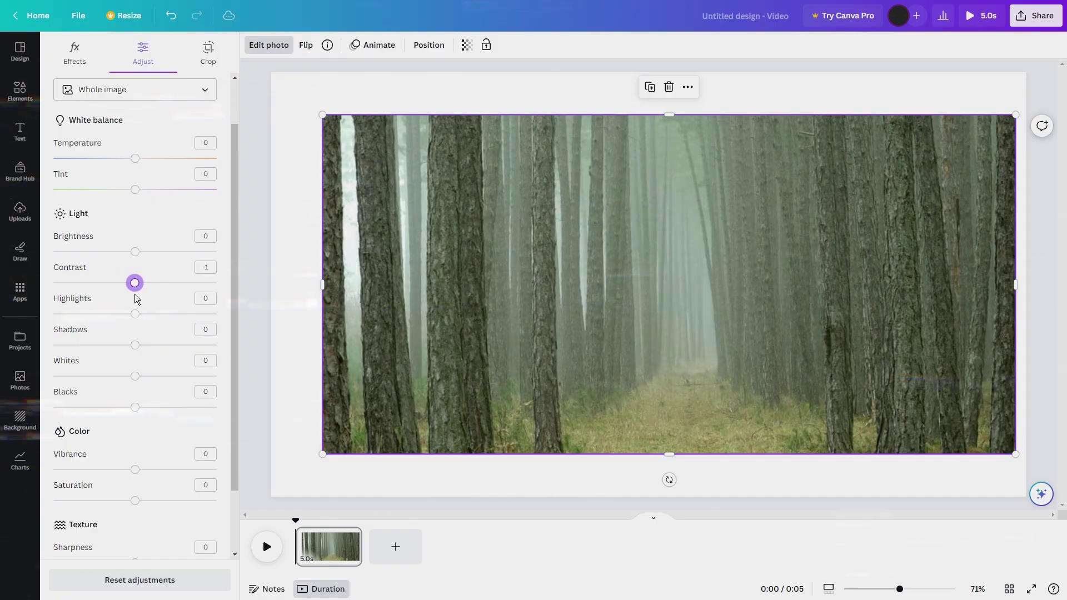
left_click_drag(135, 252, 184, 253)
scroll(145, 363, "down", 1)
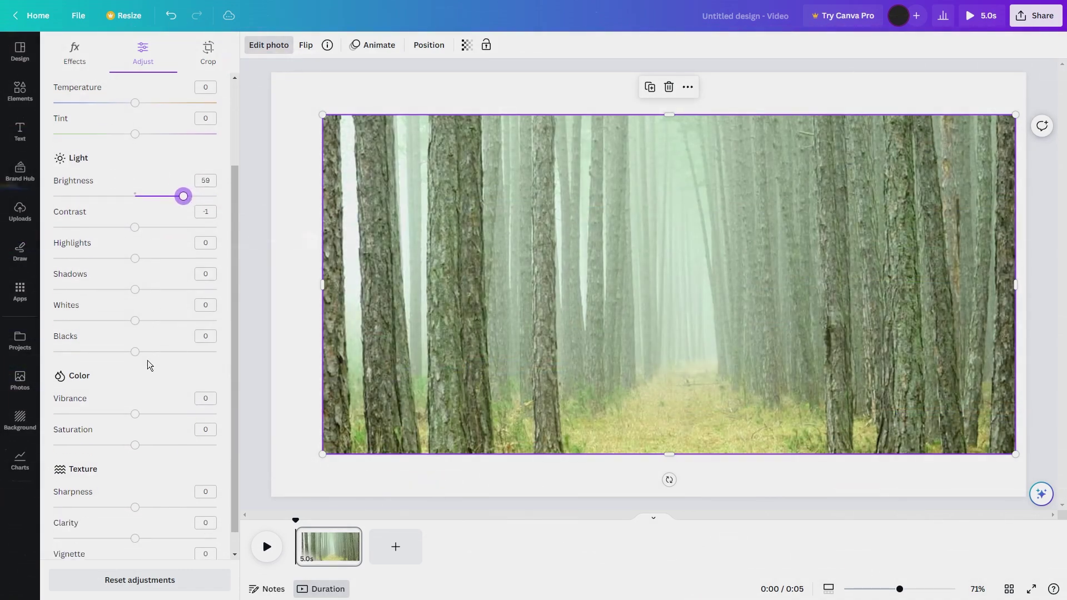
left_click_drag(135, 321, 85, 331)
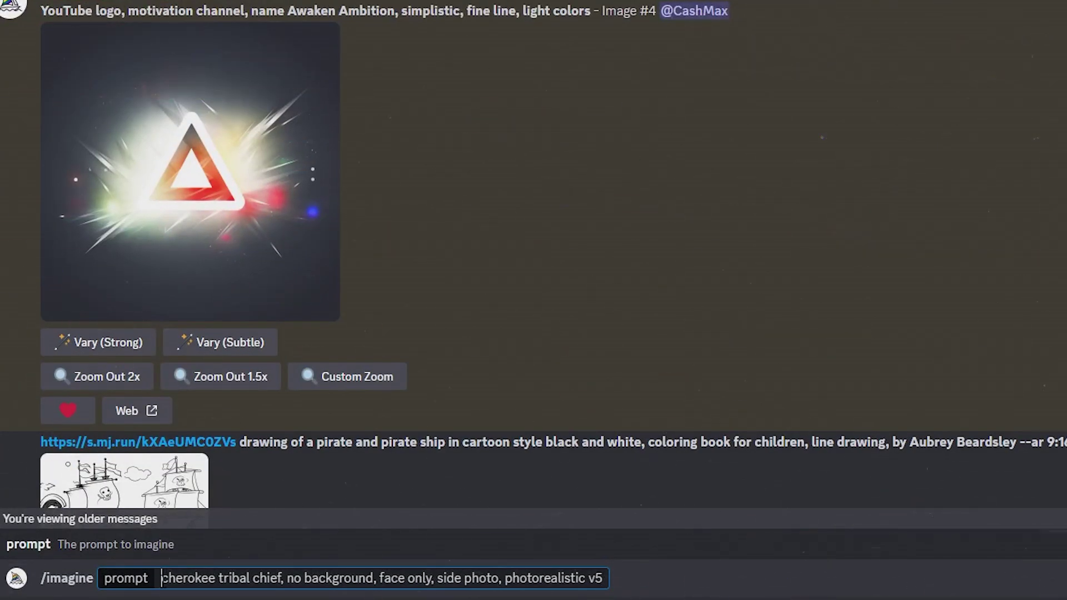
- Enter the 'cherokee tribal chief, no background, face only, side photo, photorealistic v5' imagine prompt
left_click(148, 583)
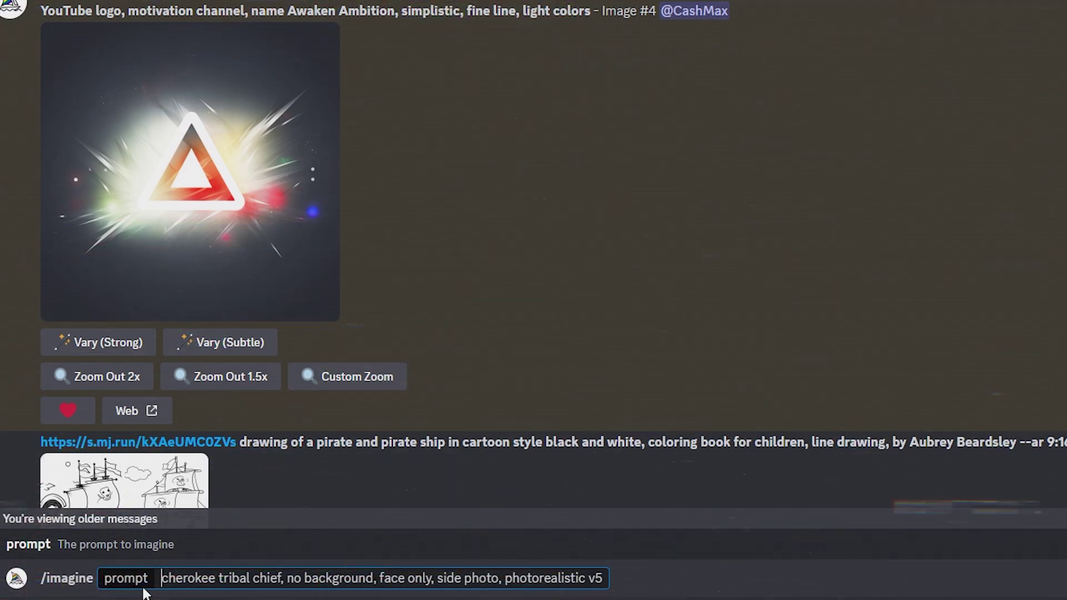
left_click_drag(231, 590, 606, 587)
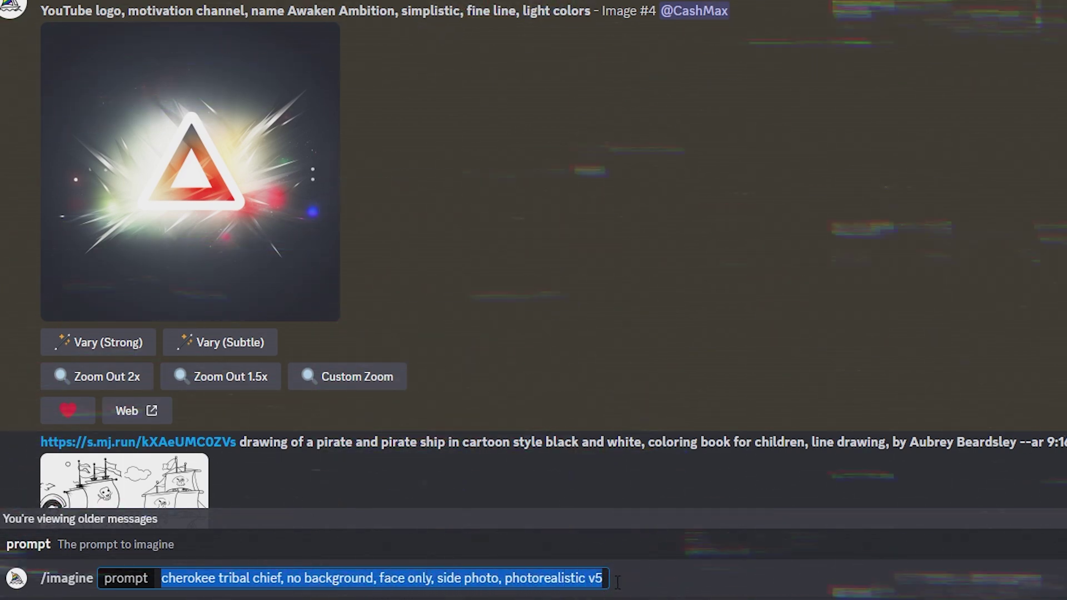
left_click(617, 582)
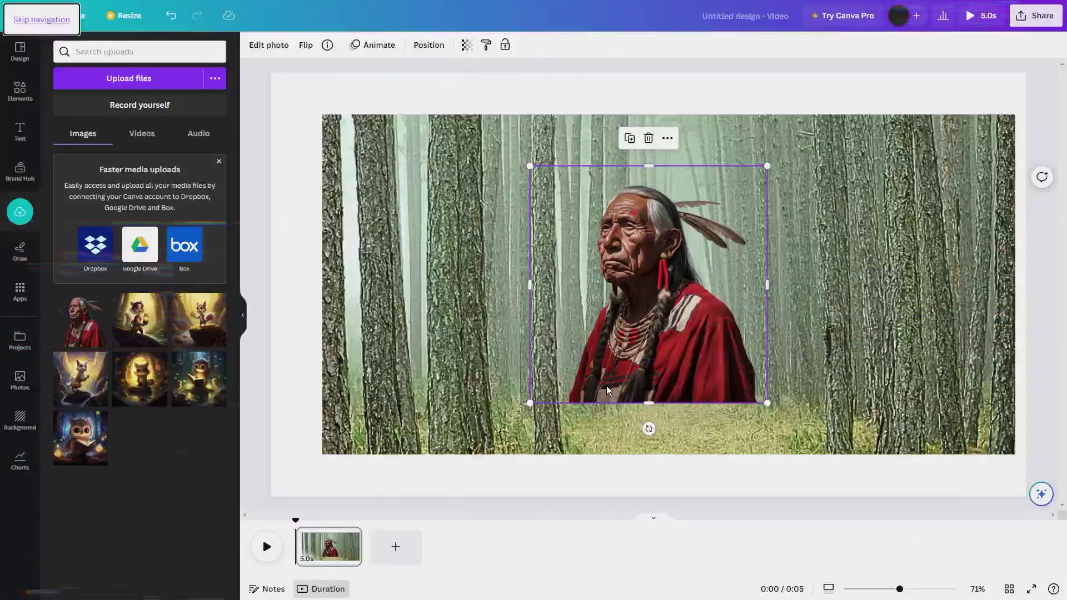
- Enlarge the chief image to the bottom edge and centre it on the forest scene
left_click_drag(657, 349, 652, 366)
left_click_drag(760, 416, 724, 415)
left_click(898, 483)
left_click_drag(639, 334, 655, 333)
- Download the design as an MP4 video
left_click(1032, 25)
left_click(905, 300)
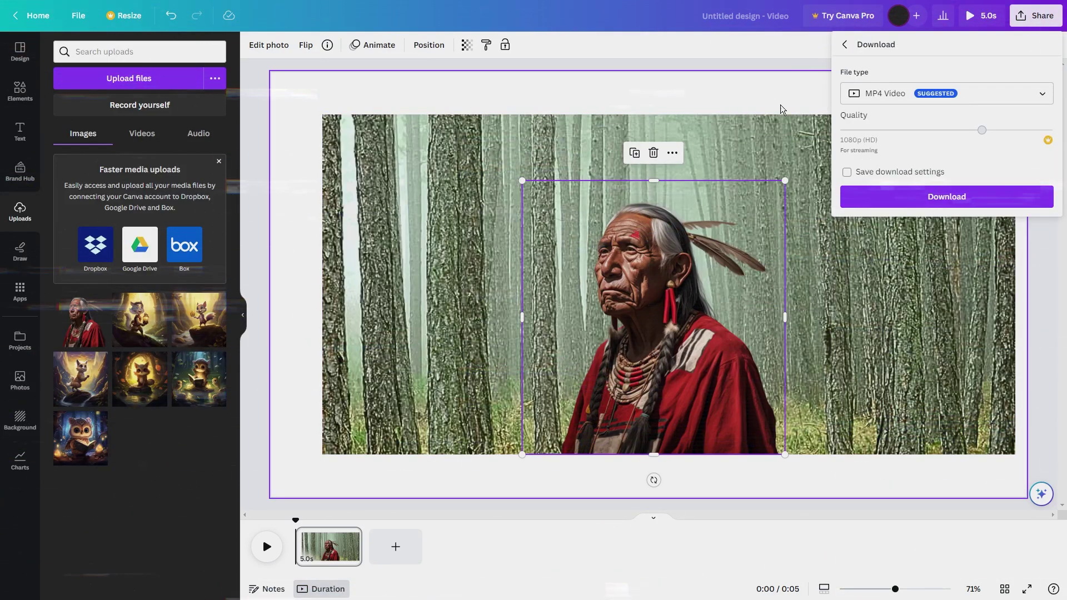
left_click(771, 75)
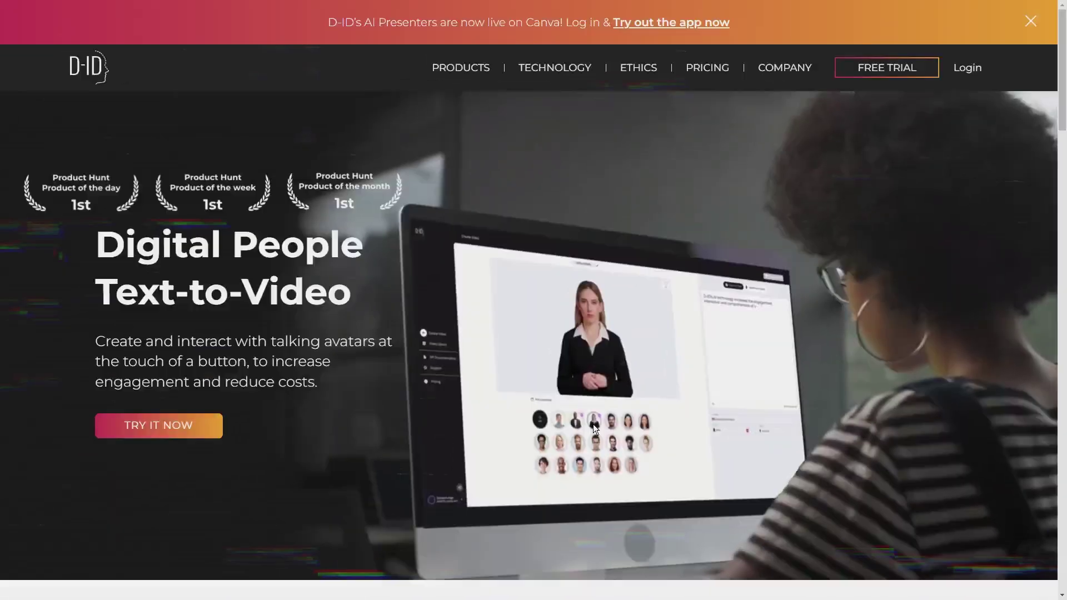
- Browse the D-ID homepage, then start the FREE TRIAL sign-in
scroll(396, 290, "down", 4)
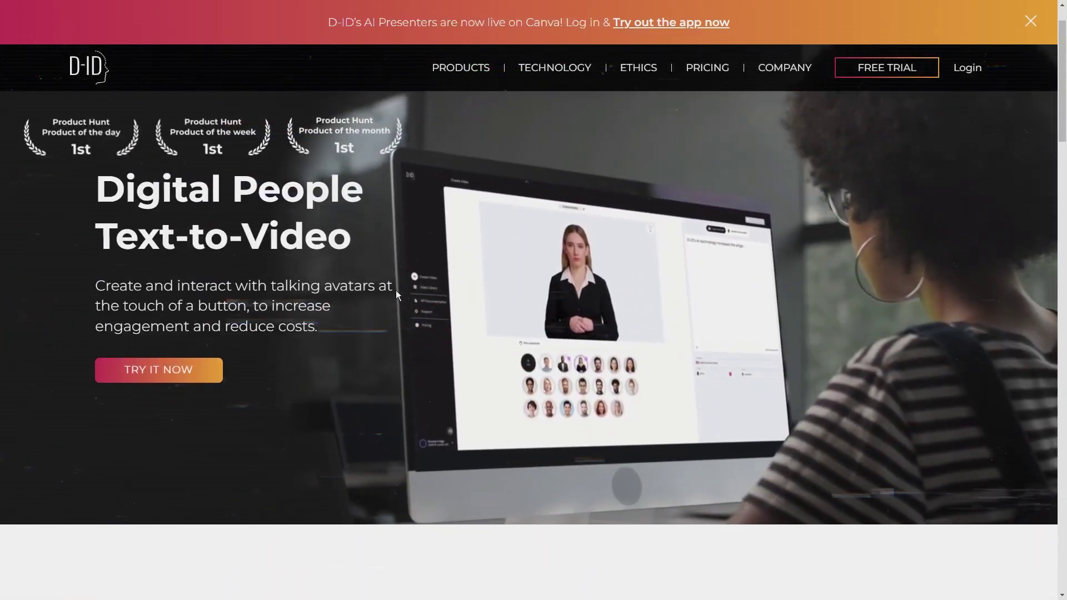
scroll(356, 296, "down", 12)
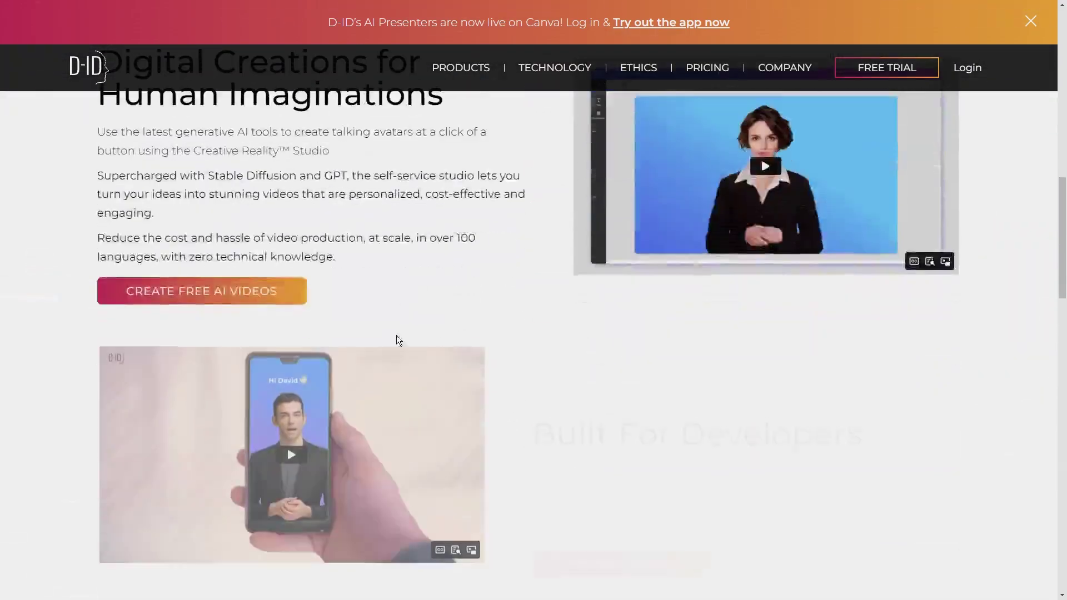
scroll(136, 121, "up", 8)
scroll(287, 255, "up", 8)
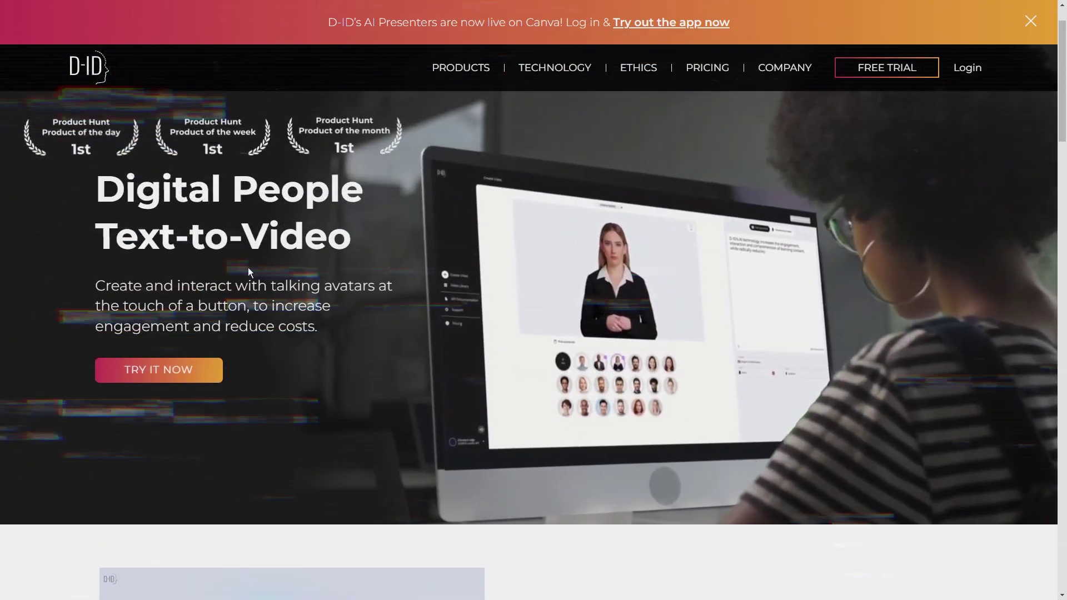
left_click_drag(96, 188, 331, 327)
scroll(376, 322, "down", 10)
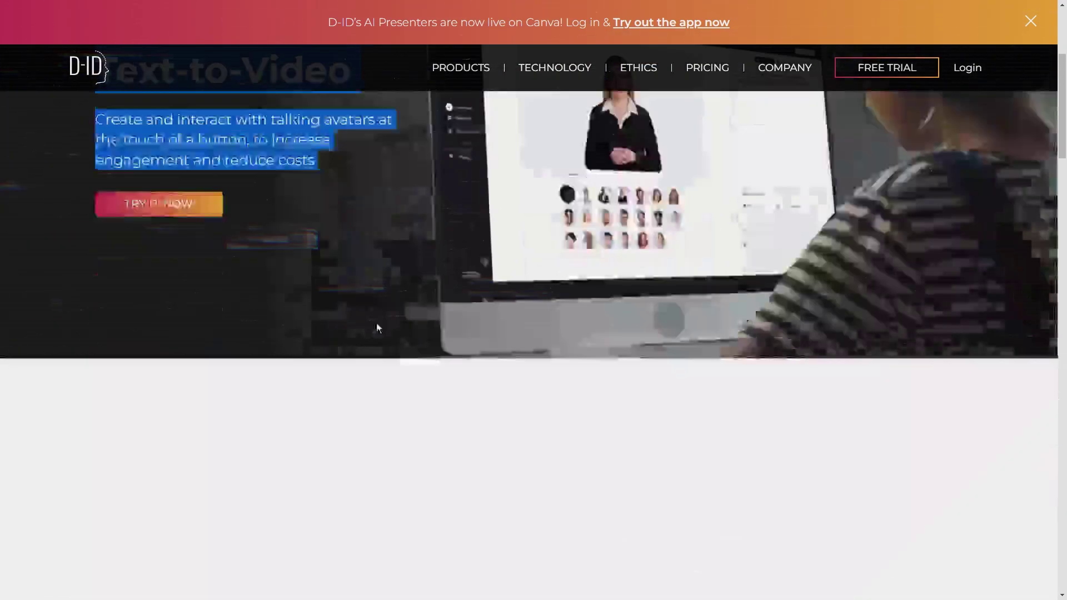
scroll(427, 342, "down", 8)
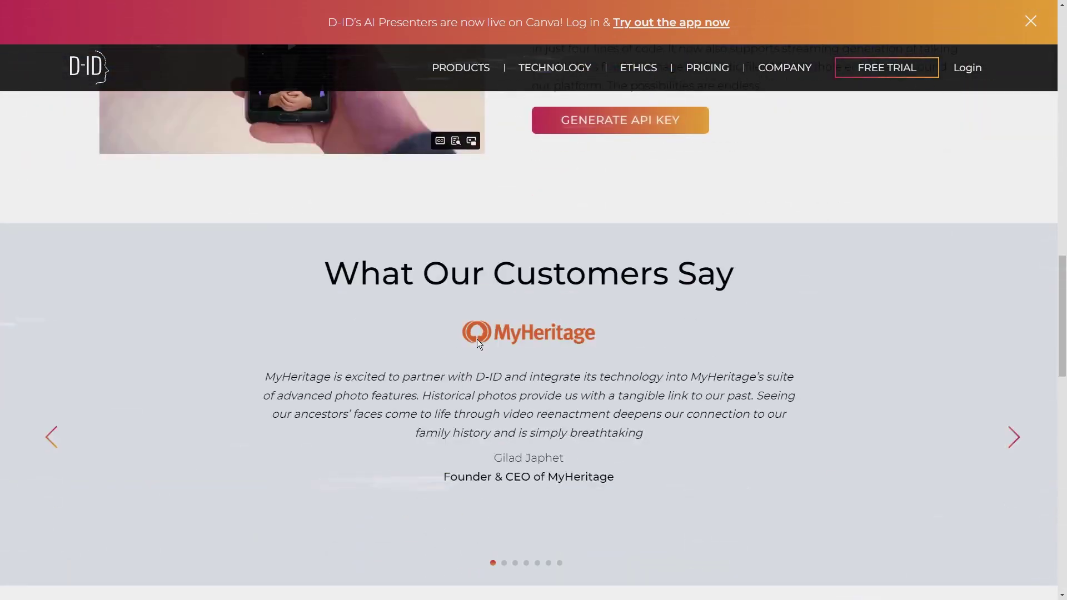
scroll(468, 353, "up", 6)
scroll(469, 353, "up", 12)
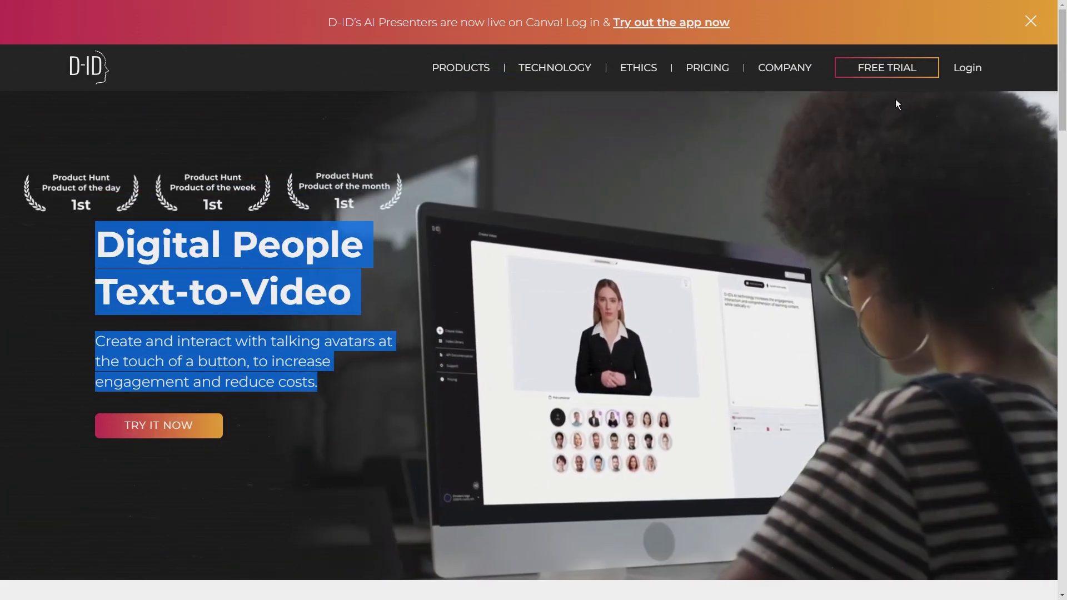
left_click(894, 69)
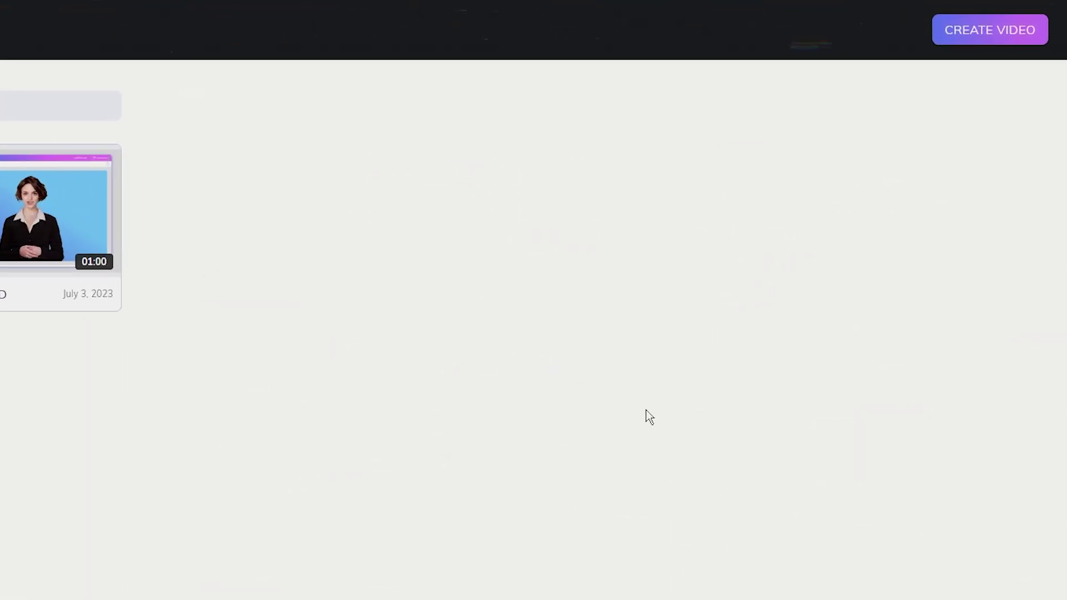
- Generate a talking-chief video from the uploaded voice audio and preview it at lower volume
left_click(956, 58)
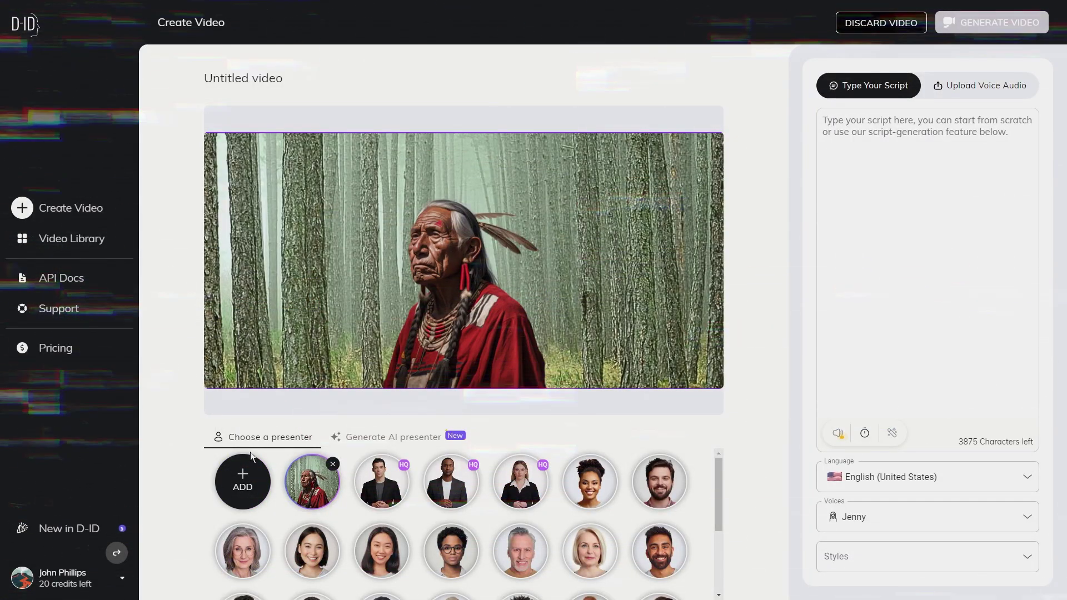
mouse_move(247, 476)
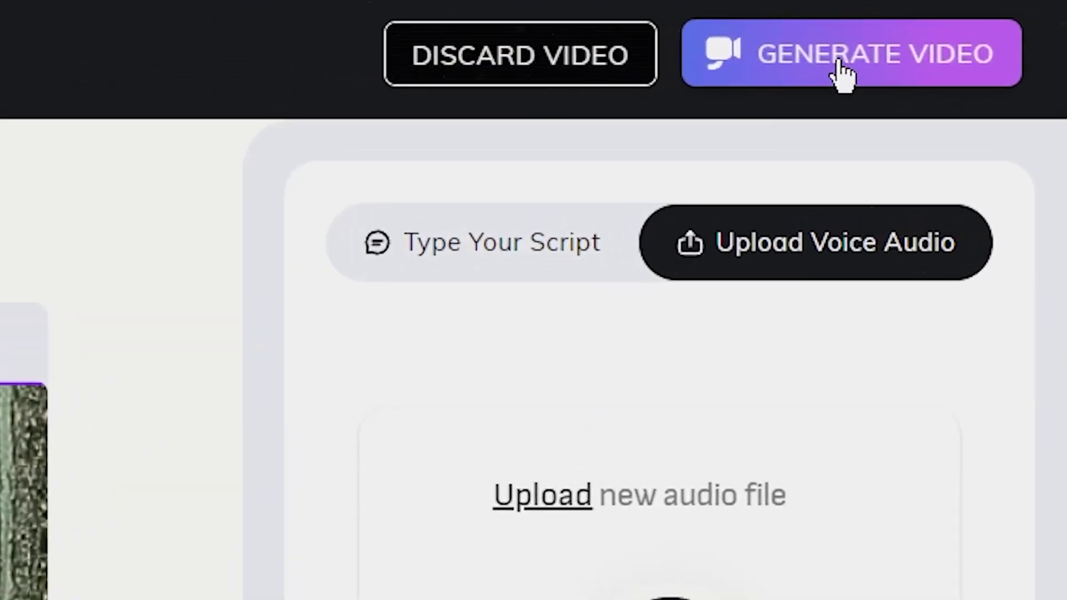
left_click(988, 25)
left_click(634, 492)
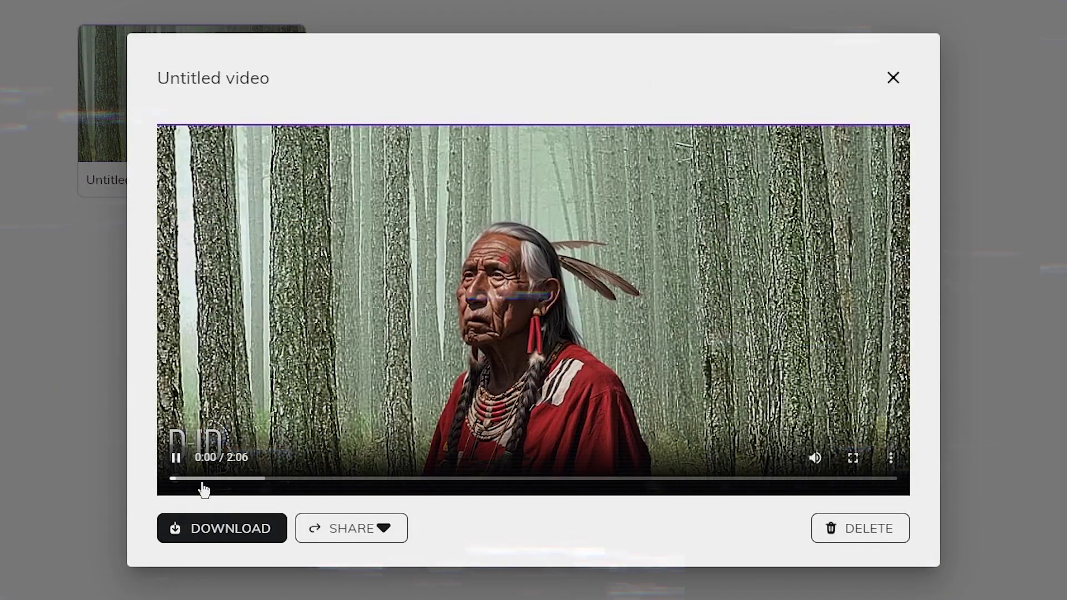
left_click(778, 457)
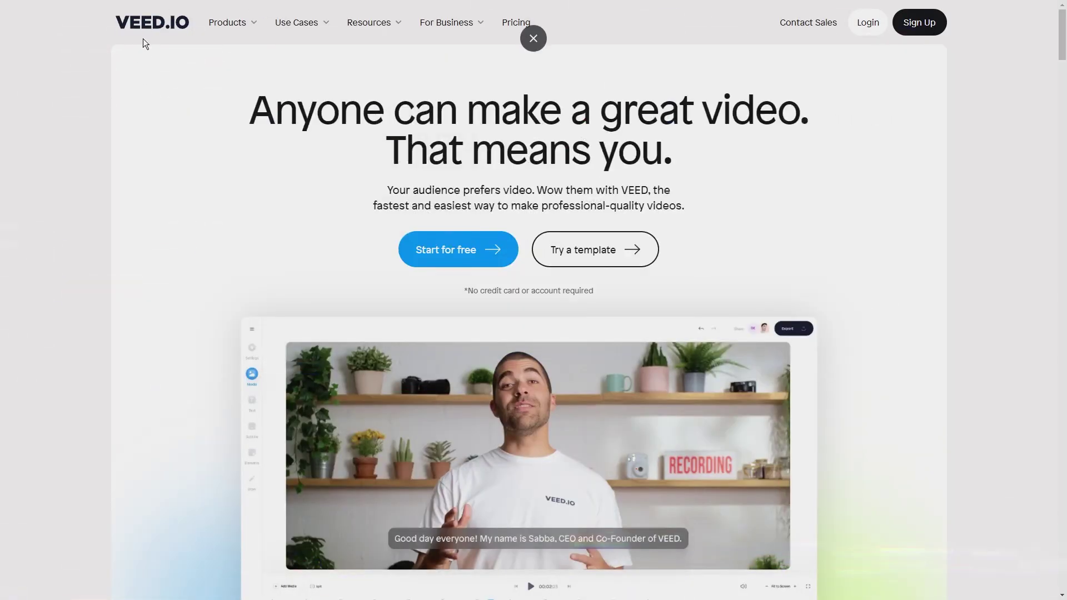
- Scroll through the VEED.IO homepage
scroll(638, 267, "down", 10)
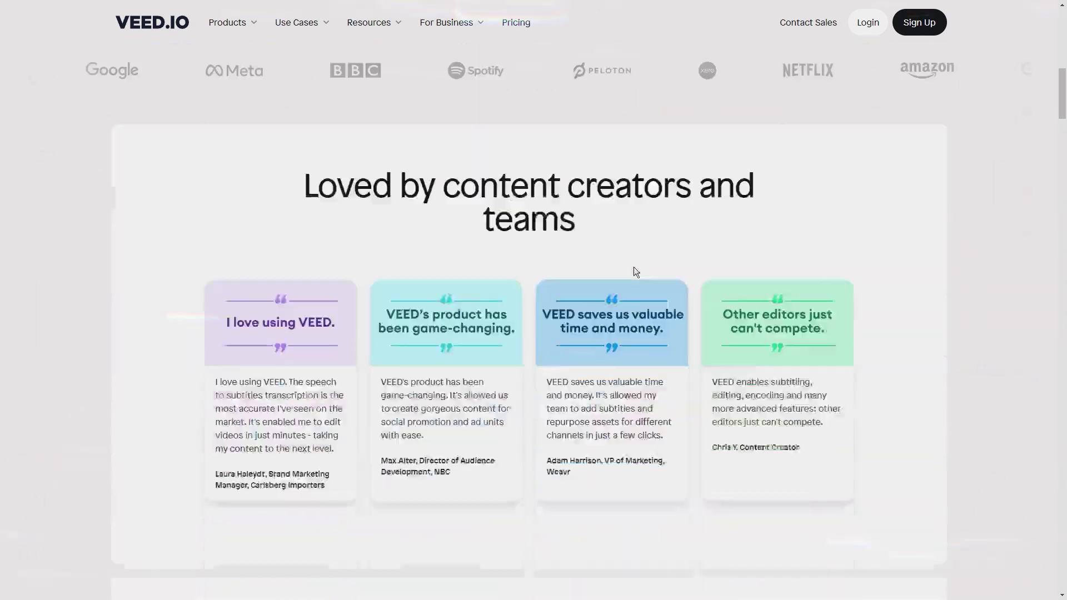
scroll(575, 291, "up", 10)
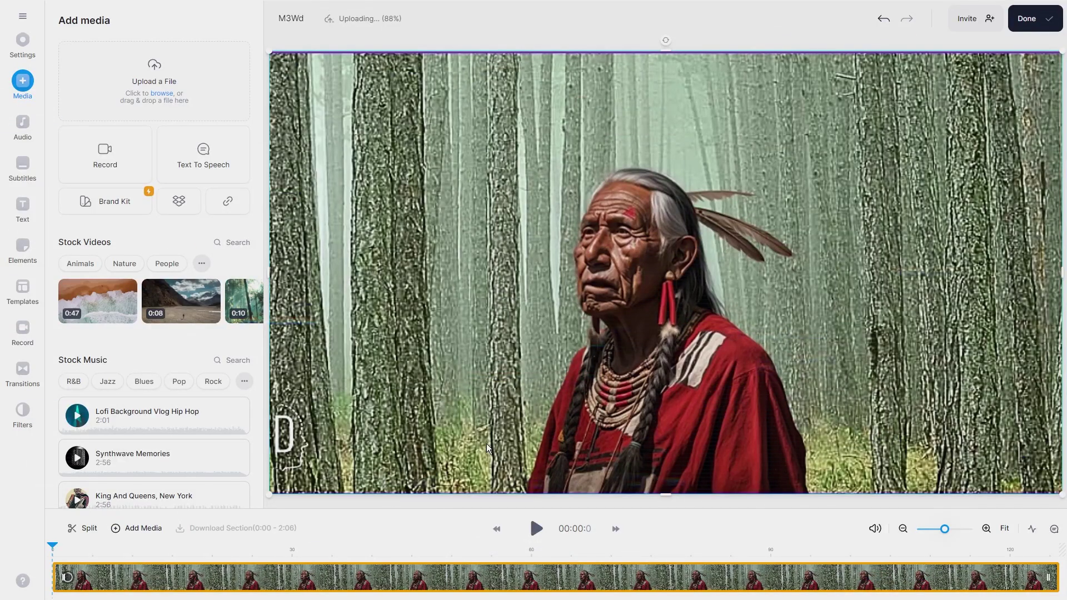
- Auto-transcribe the narration into subtitles and open the Styles presets
left_click(22, 164)
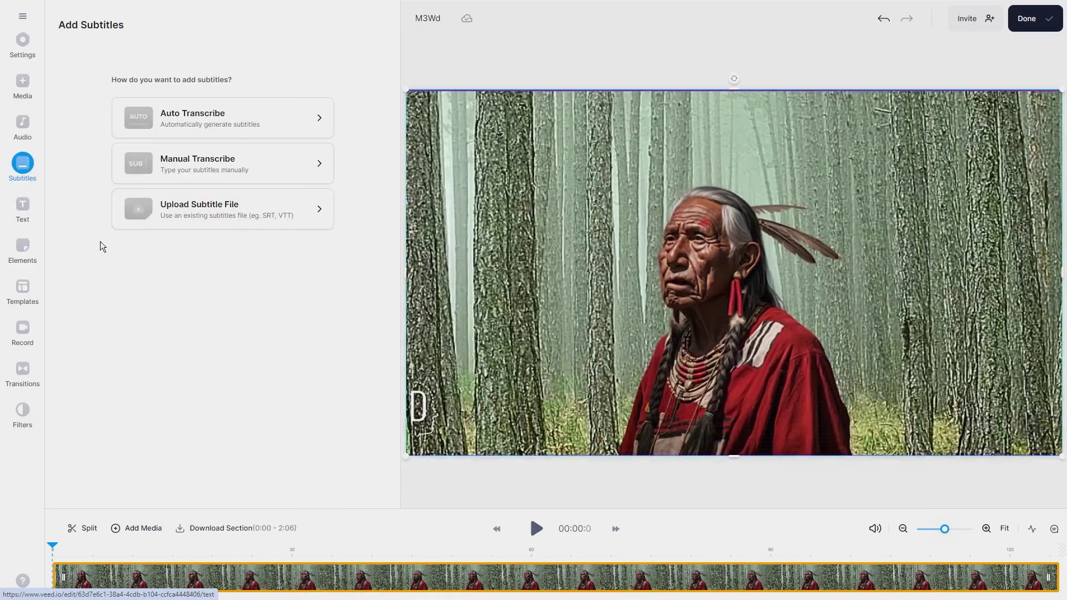
left_click(240, 125)
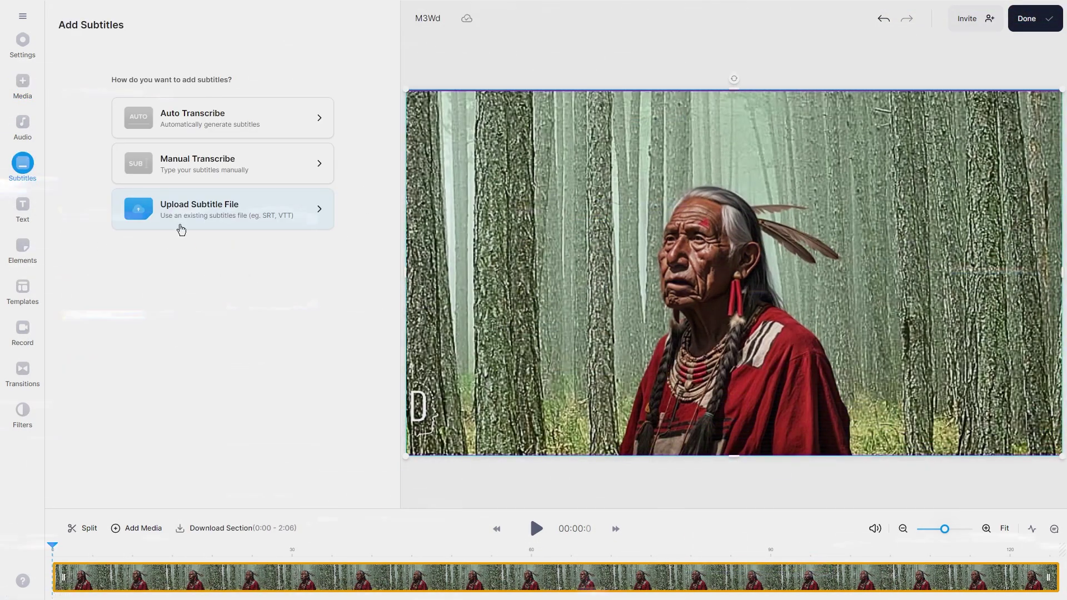
left_click(232, 115)
left_click(243, 140)
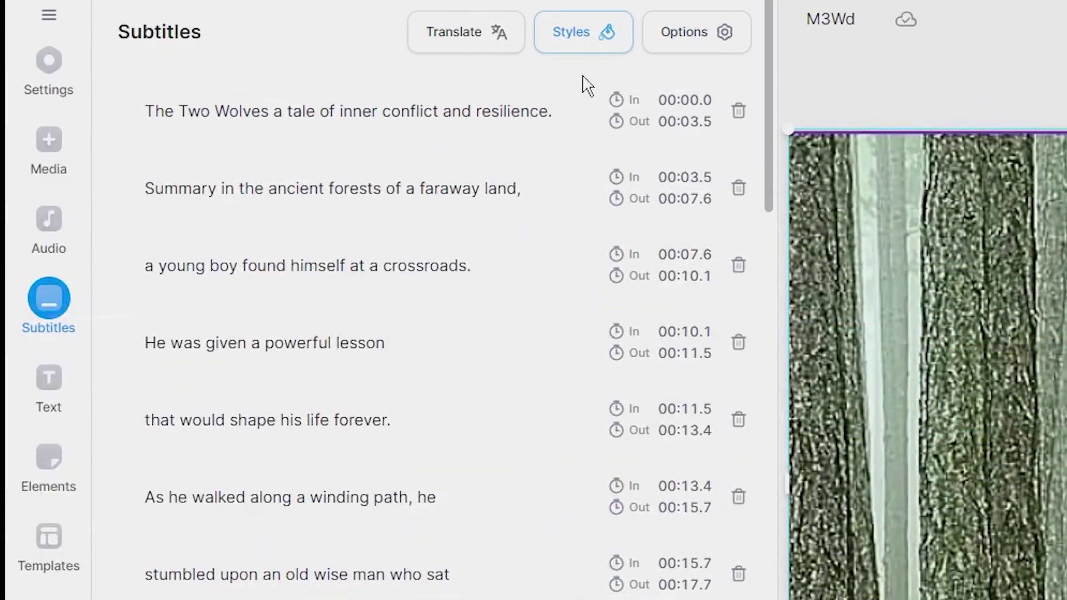
left_click(580, 44)
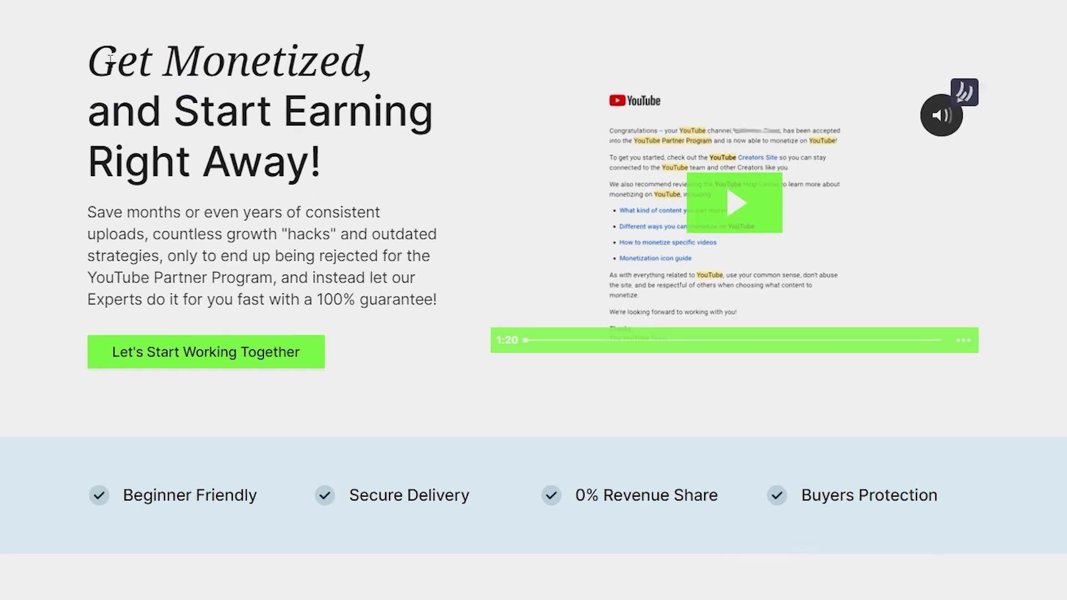
left_click_drag(89, 59, 266, 159)
left_click_drag(362, 250, 424, 299)
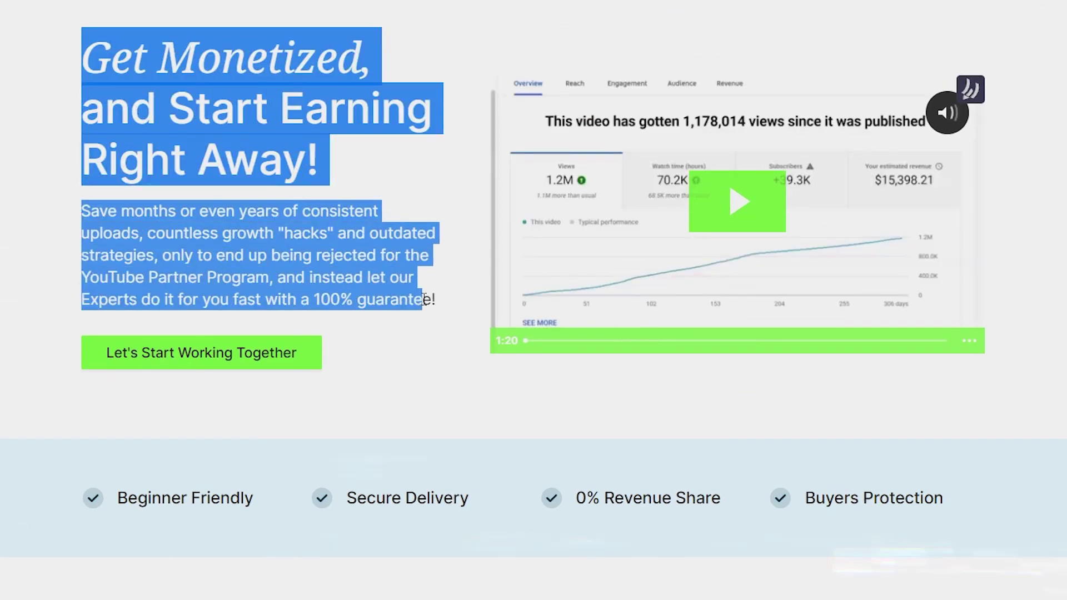
left_click(452, 202)
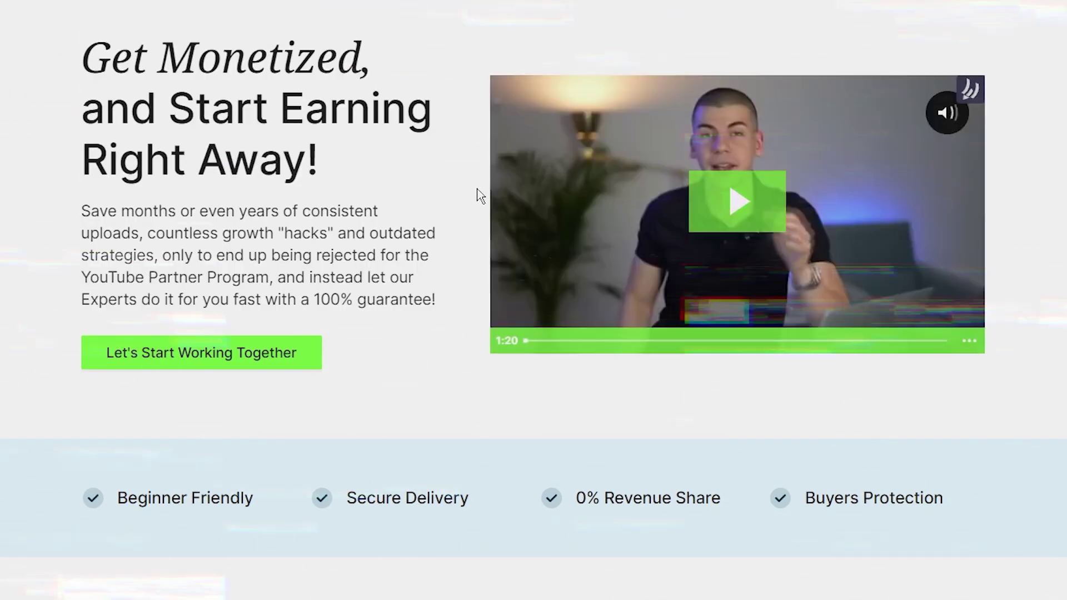
scroll(503, 264, "down", 7)
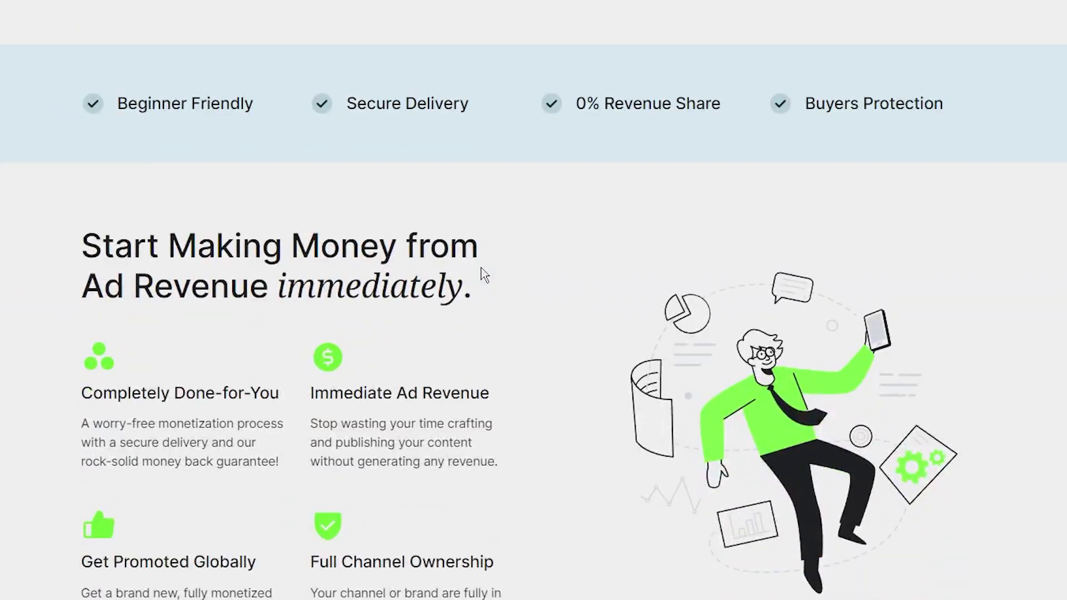
scroll(483, 275, "down", 3)
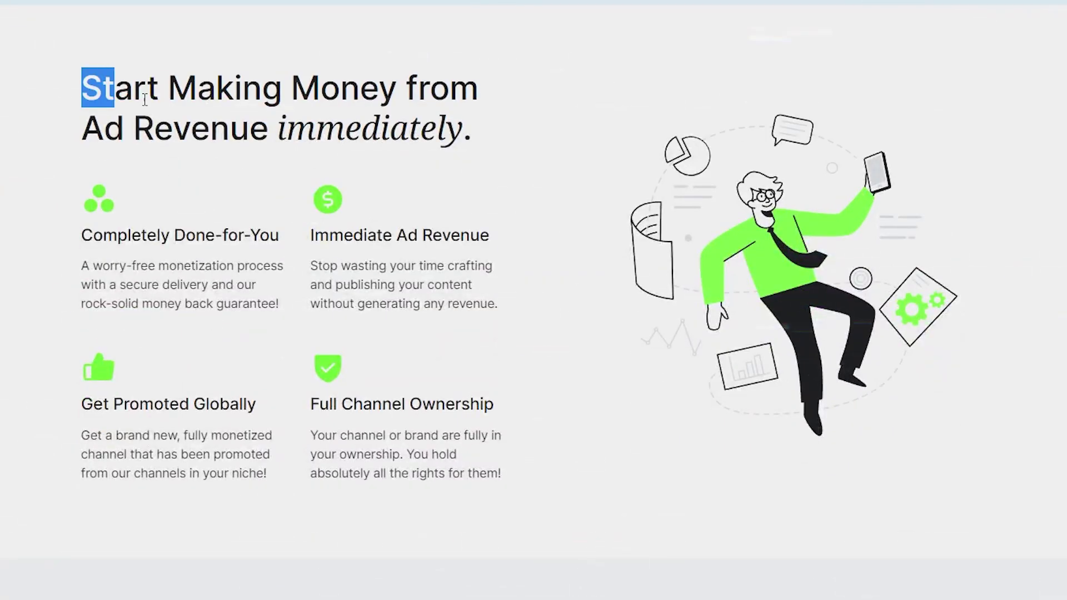
left_click_drag(144, 99, 488, 149)
left_click(489, 148)
scroll(489, 149, "down", 1)
scroll(676, 405, "up", 10)
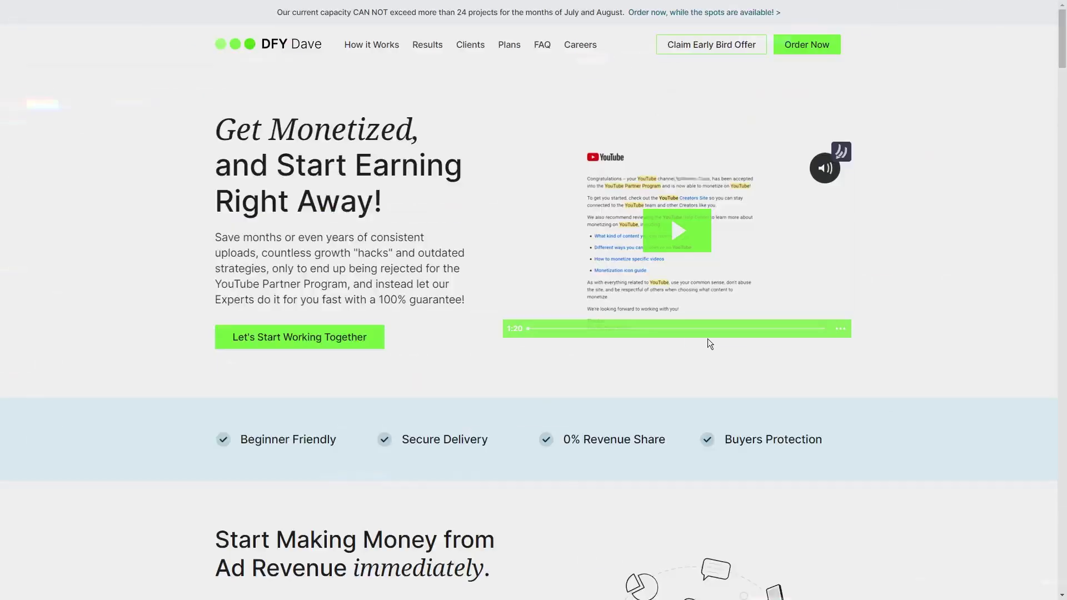
- Apply coupon CASHMAX at the Monetized YouTube Channel checkout, lowering the total to $545.00
left_click(722, 145)
left_click(633, 160)
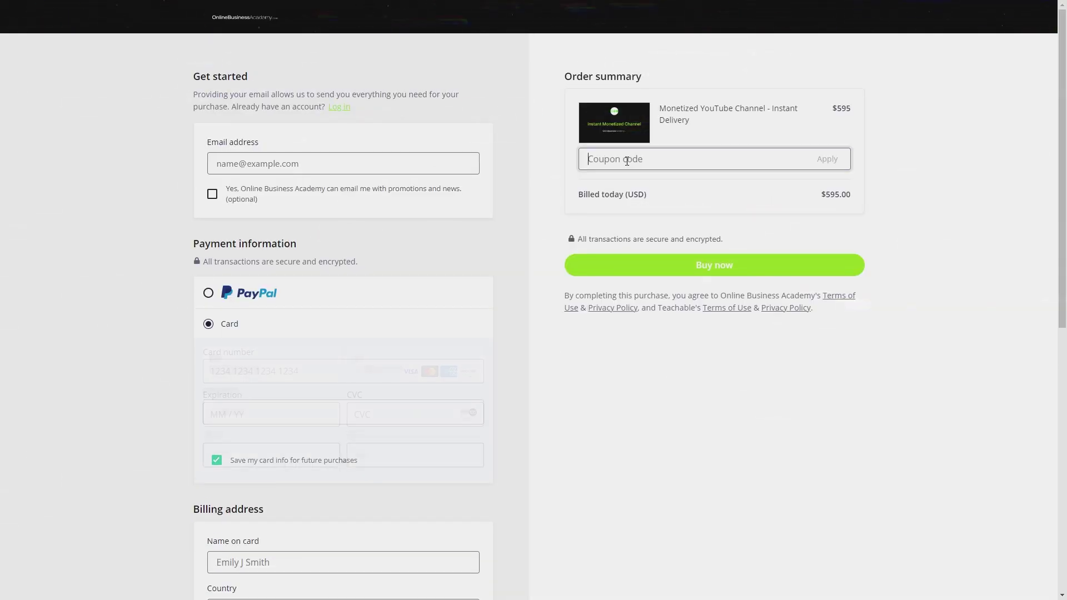
type("CASHMAX")
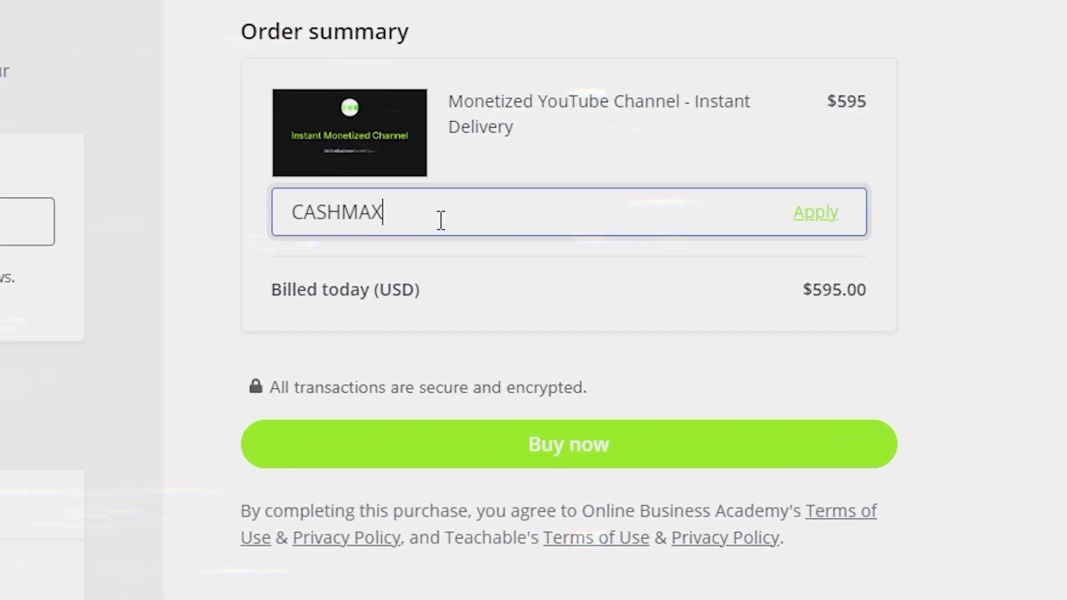
left_click_drag(441, 220, 323, 206)
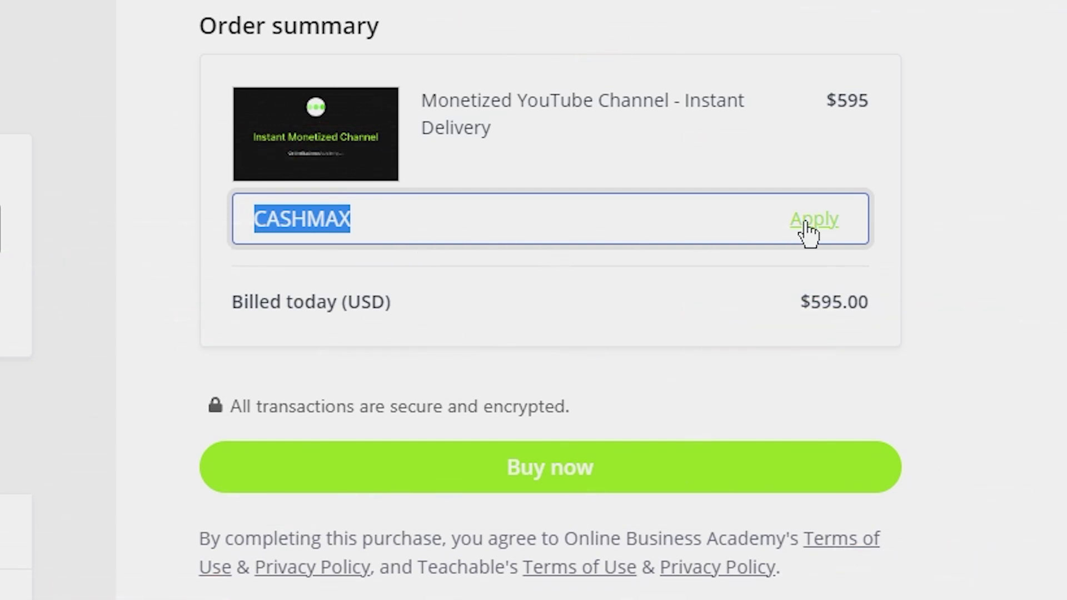
key("Return")
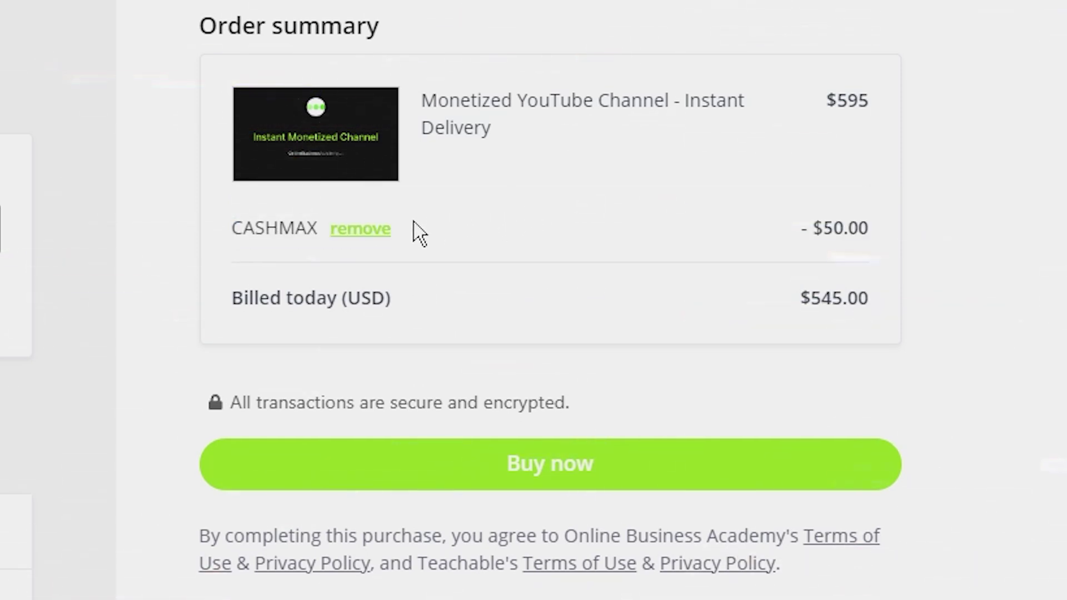